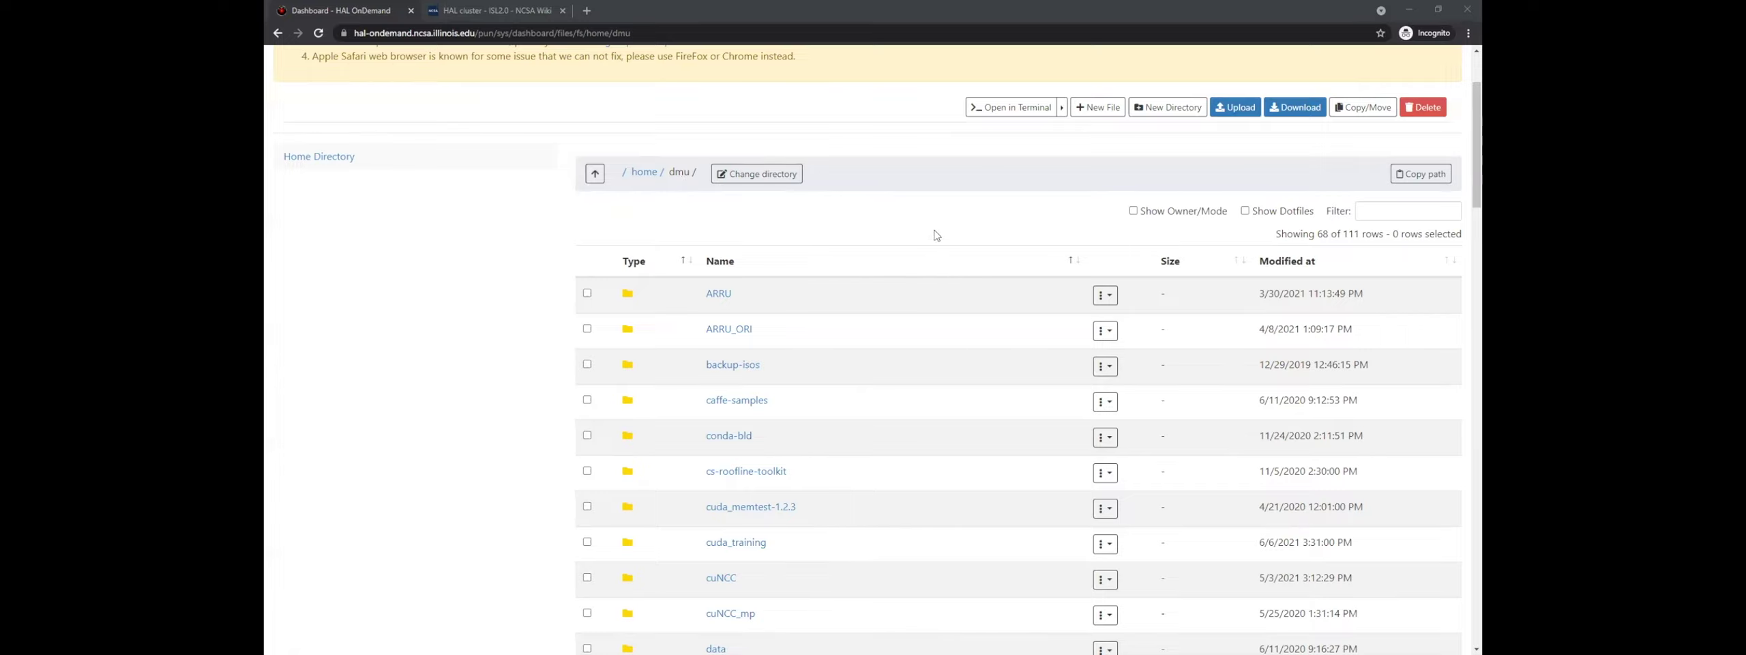
# Find demo.swb in the home directory and open it in the file editor
pyautogui.scroll(-6, 936, 234)
pyautogui.scroll(-20, 936, 233)
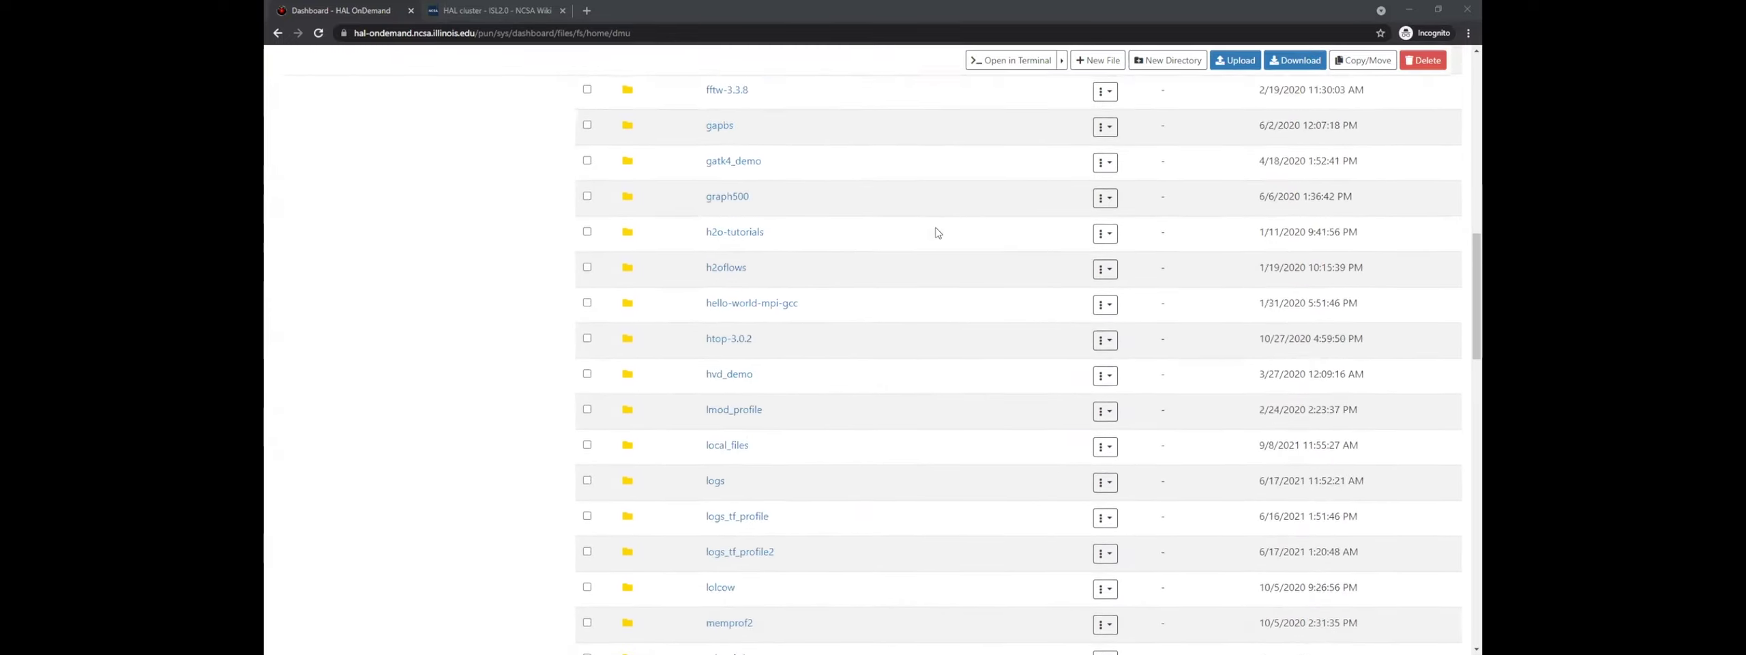
pyautogui.scroll(-10, 936, 233)
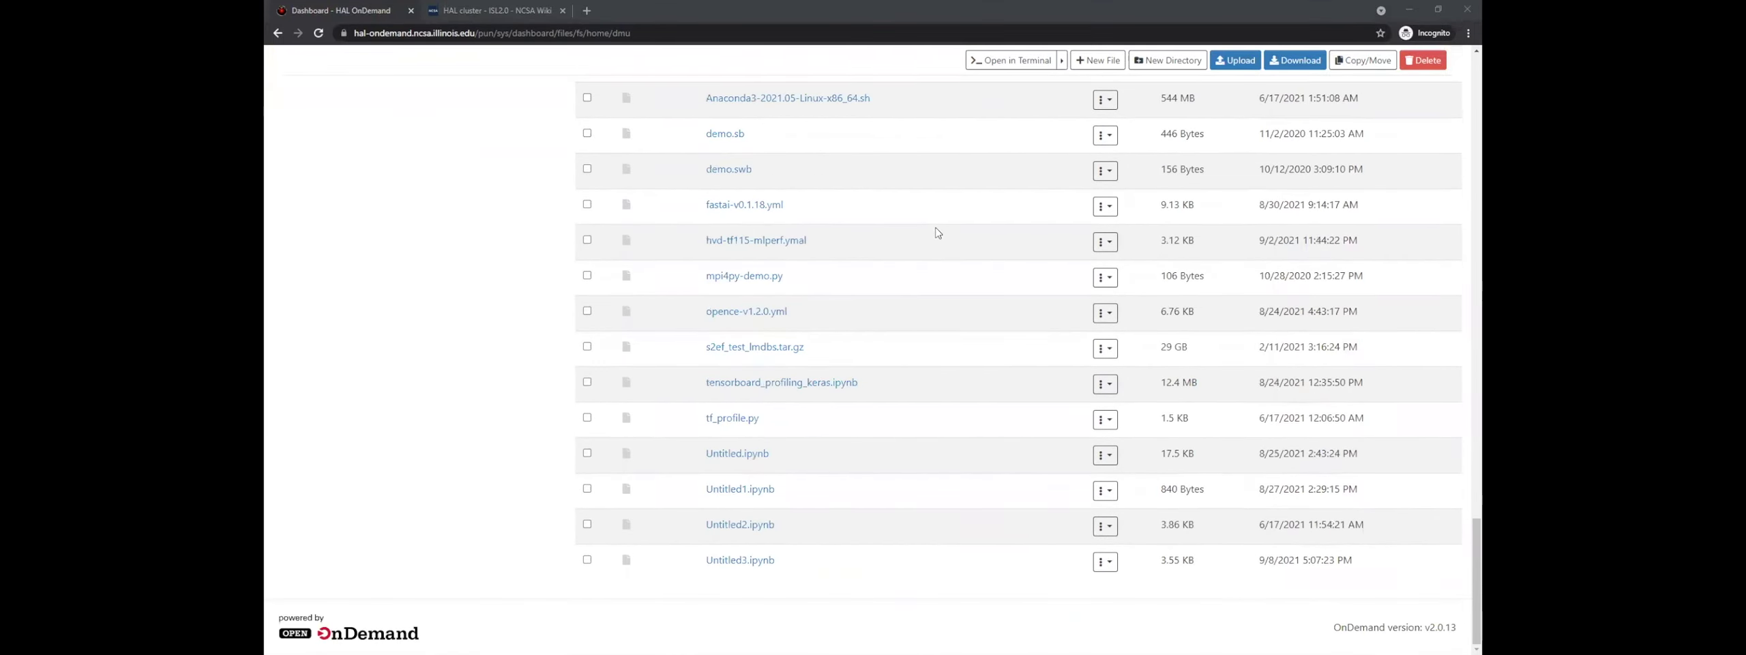
pyautogui.scroll(1, 936, 233)
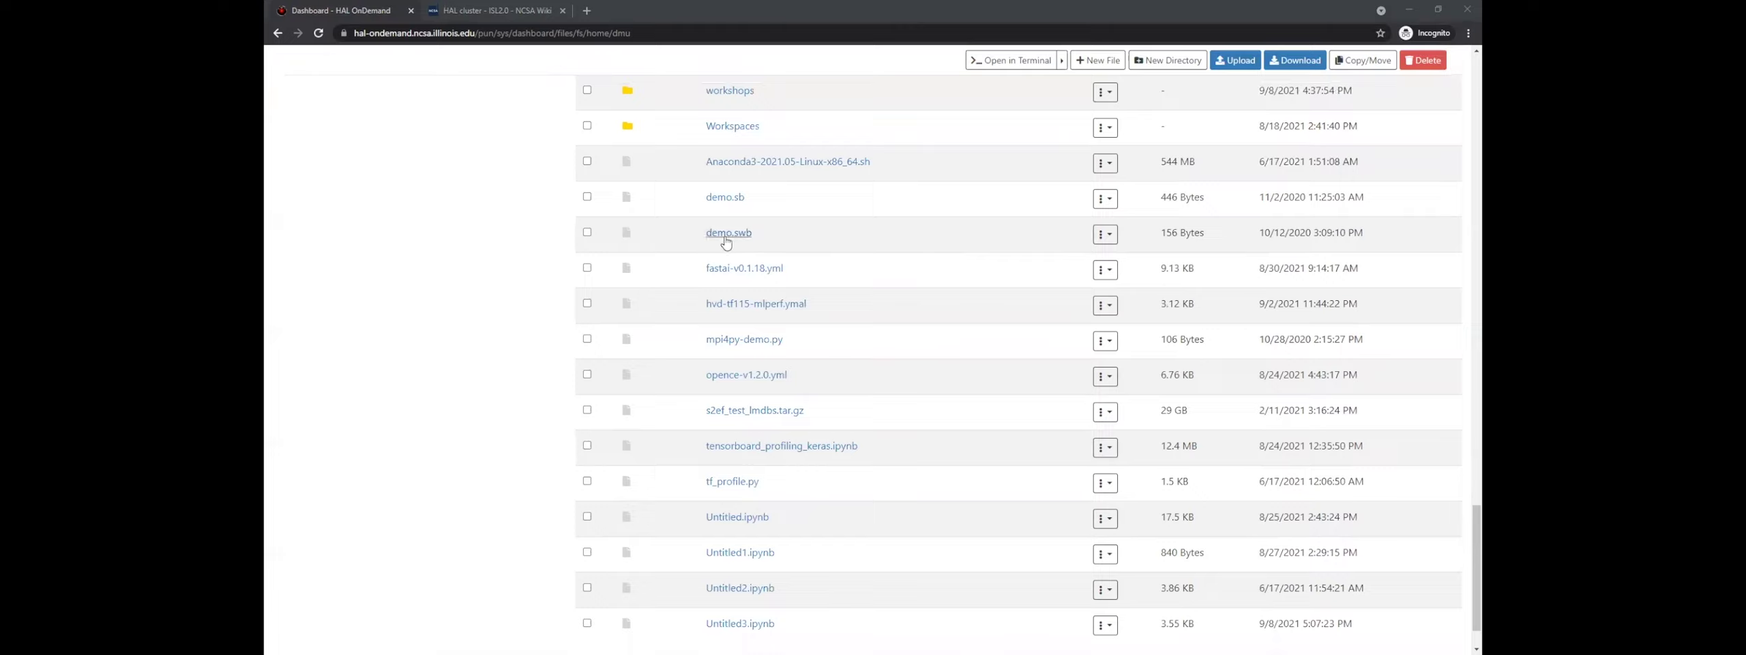
pyautogui.click(588, 233)
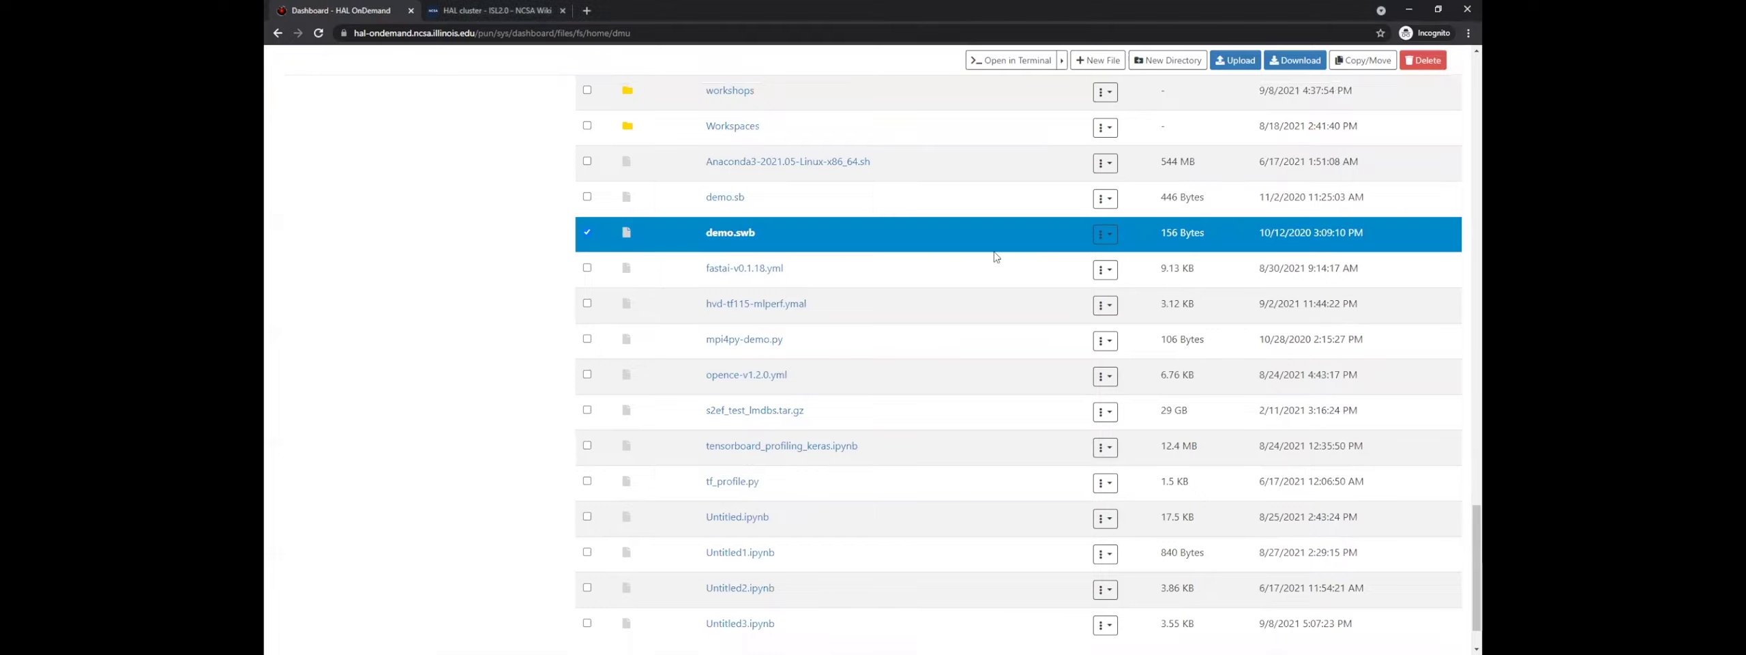
pyautogui.click(1105, 234)
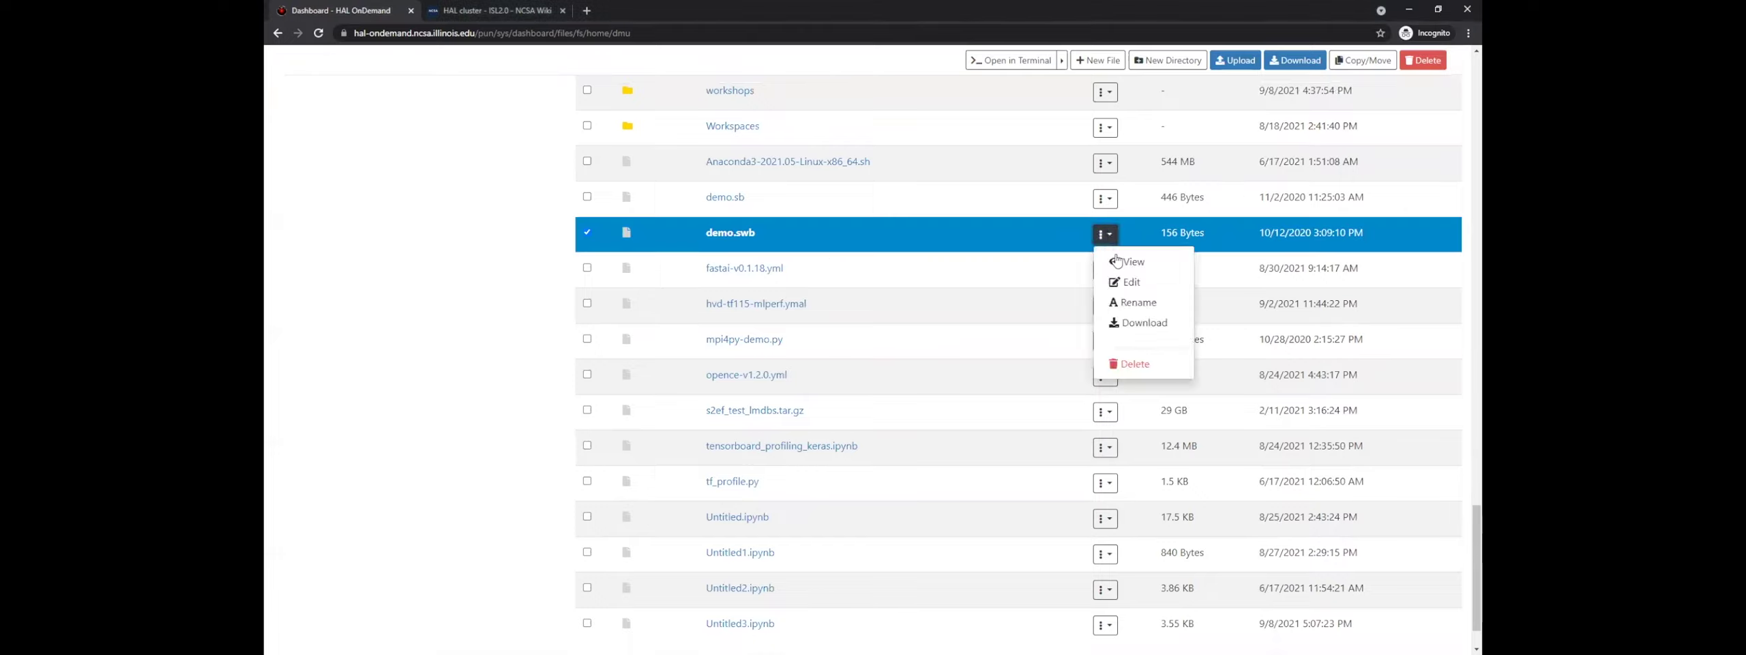
pyautogui.click(1133, 282)
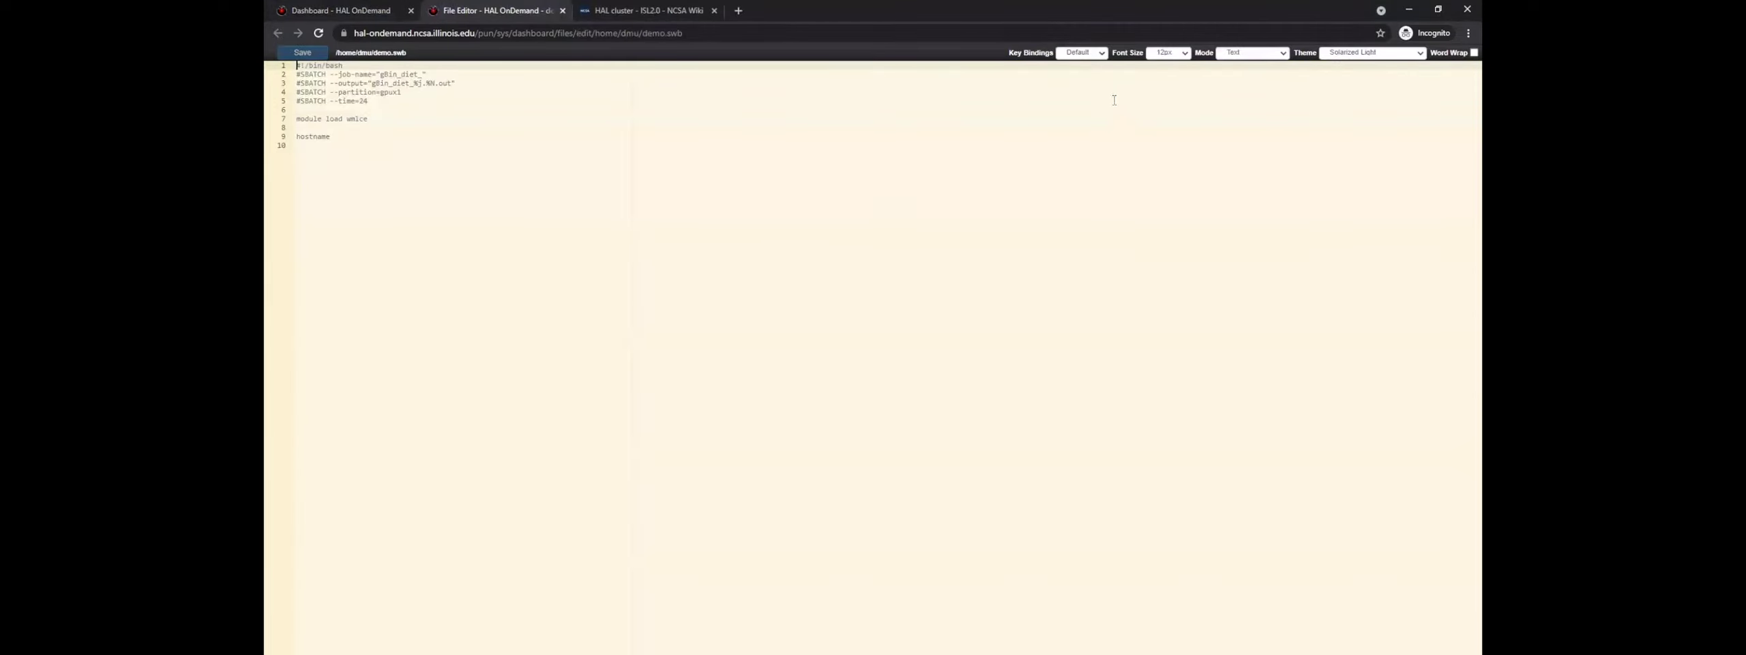
# Set the editor's font size to 24px
pyautogui.click(1185, 55)
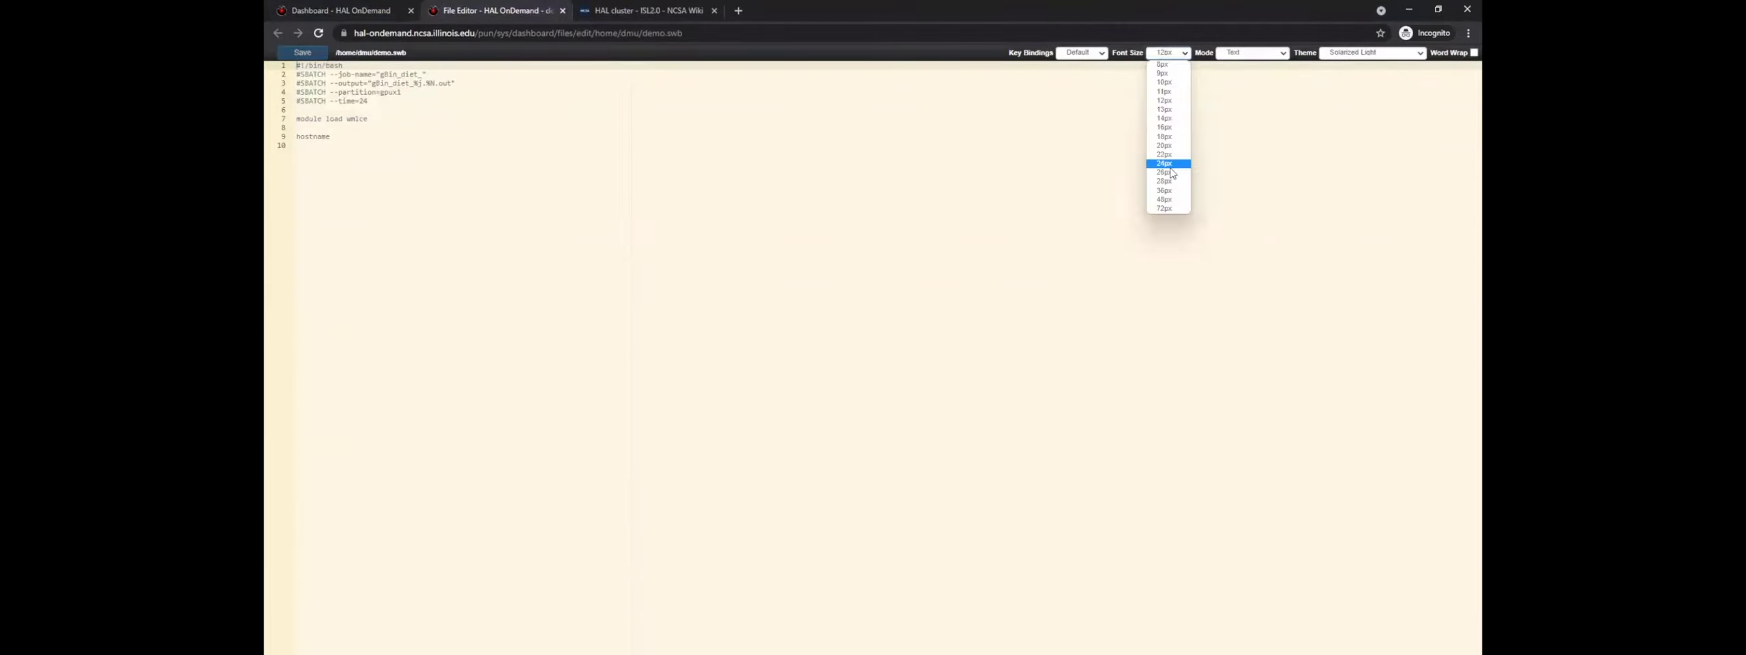
pyautogui.click(1165, 163)
# Add a second hostname command on line 10 of demo.swb and save the file
pyautogui.click(832, 236)
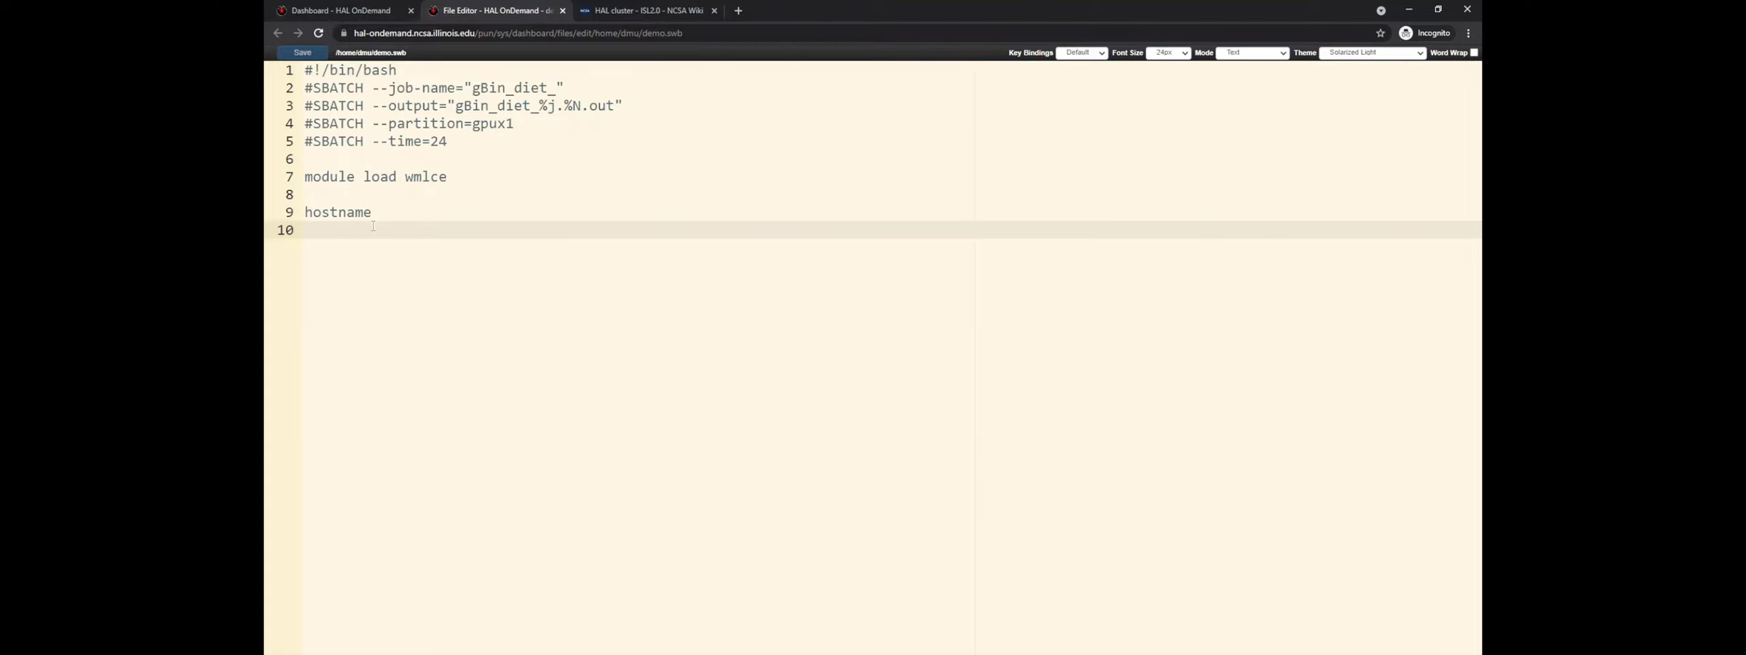
pyautogui.write('hostanem')
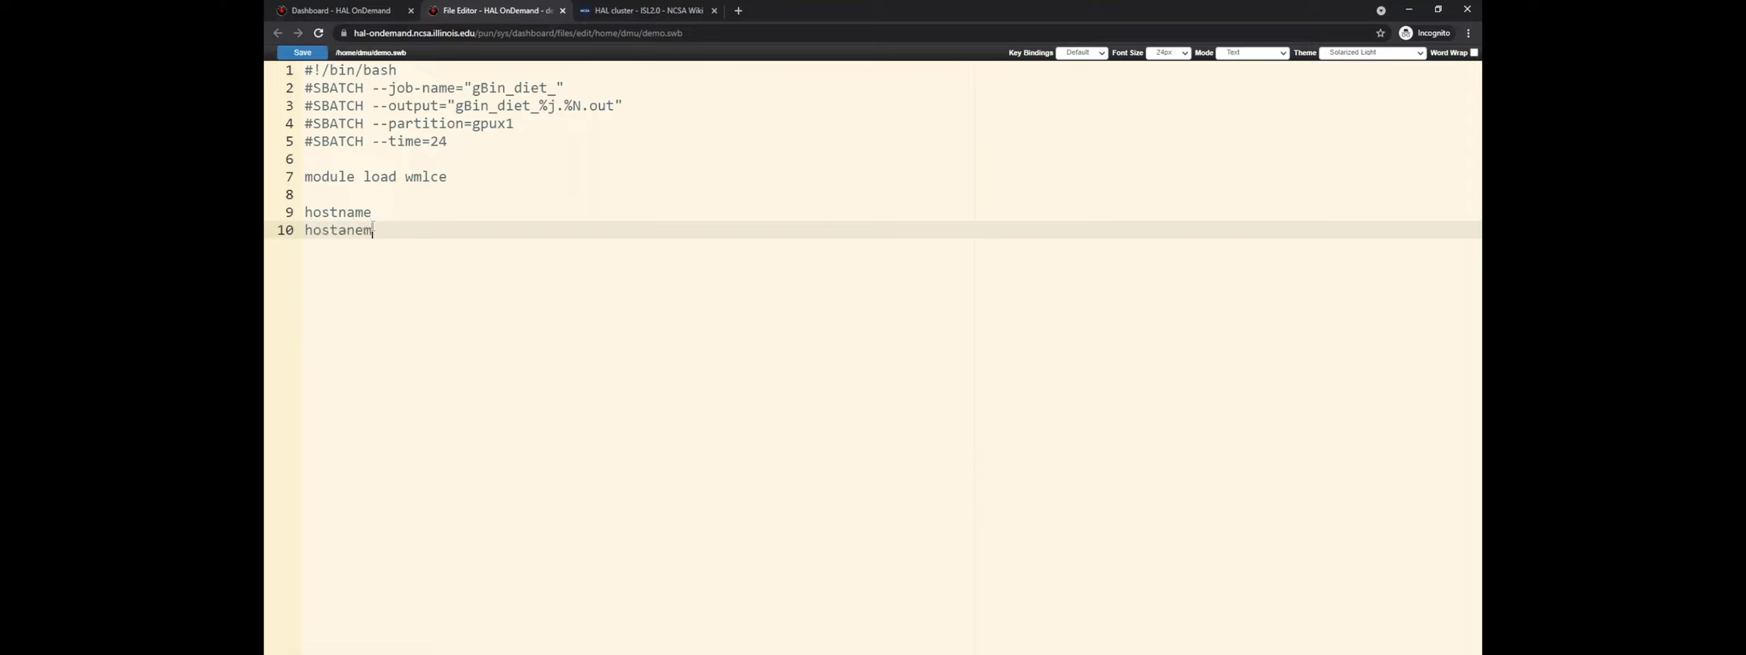
pyautogui.press('BackSpace')
pyautogui.press('BackSpace')
pyautogui.write('name')
pyautogui.click(312, 53)
# Return to the dashboard's home directory listing and open the Active Jobs page
pyautogui.click(406, 10)
pyautogui.scroll(10, 749, 258)
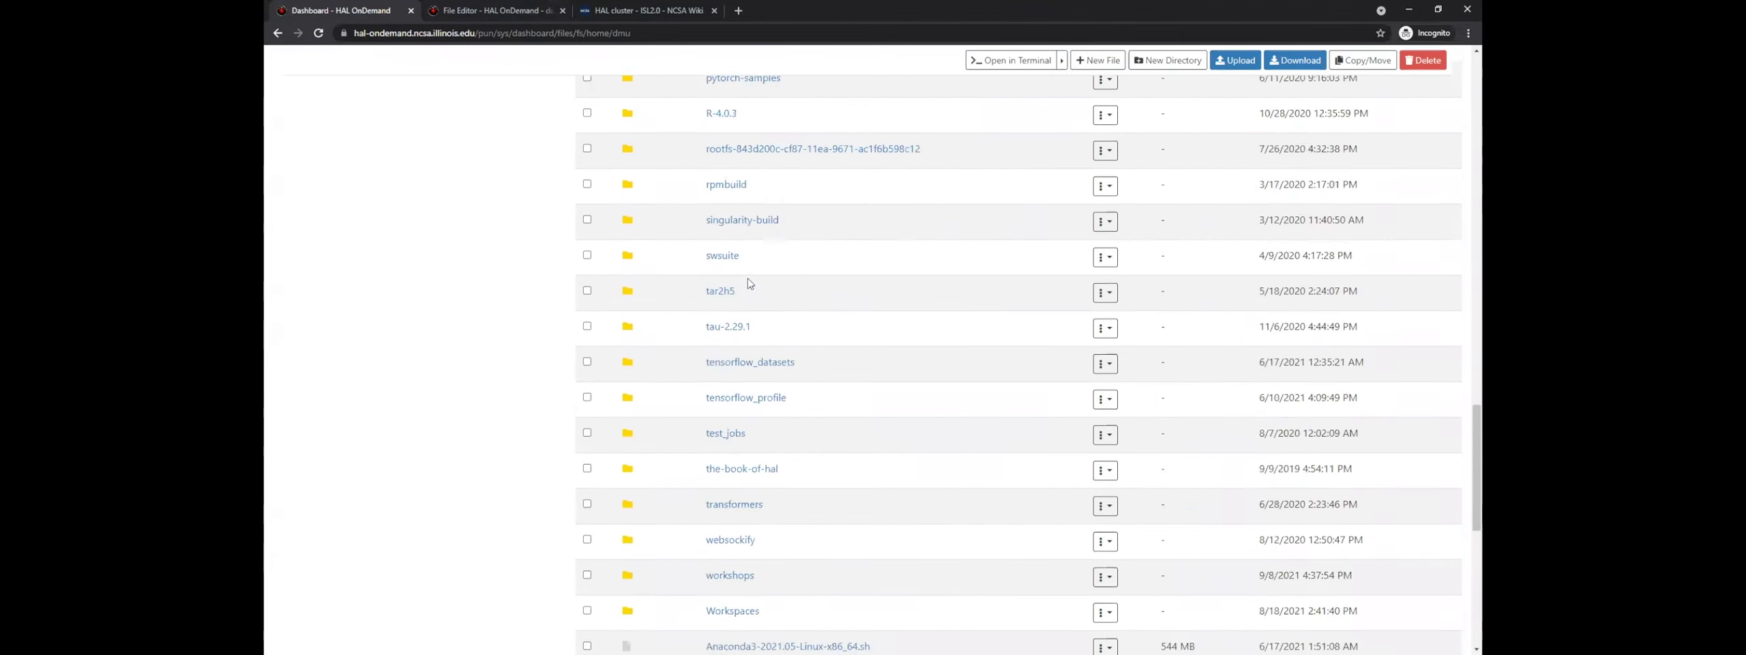
pyautogui.scroll(-6, 749, 258)
pyautogui.scroll(12, 749, 283)
pyautogui.scroll(12, 749, 283)
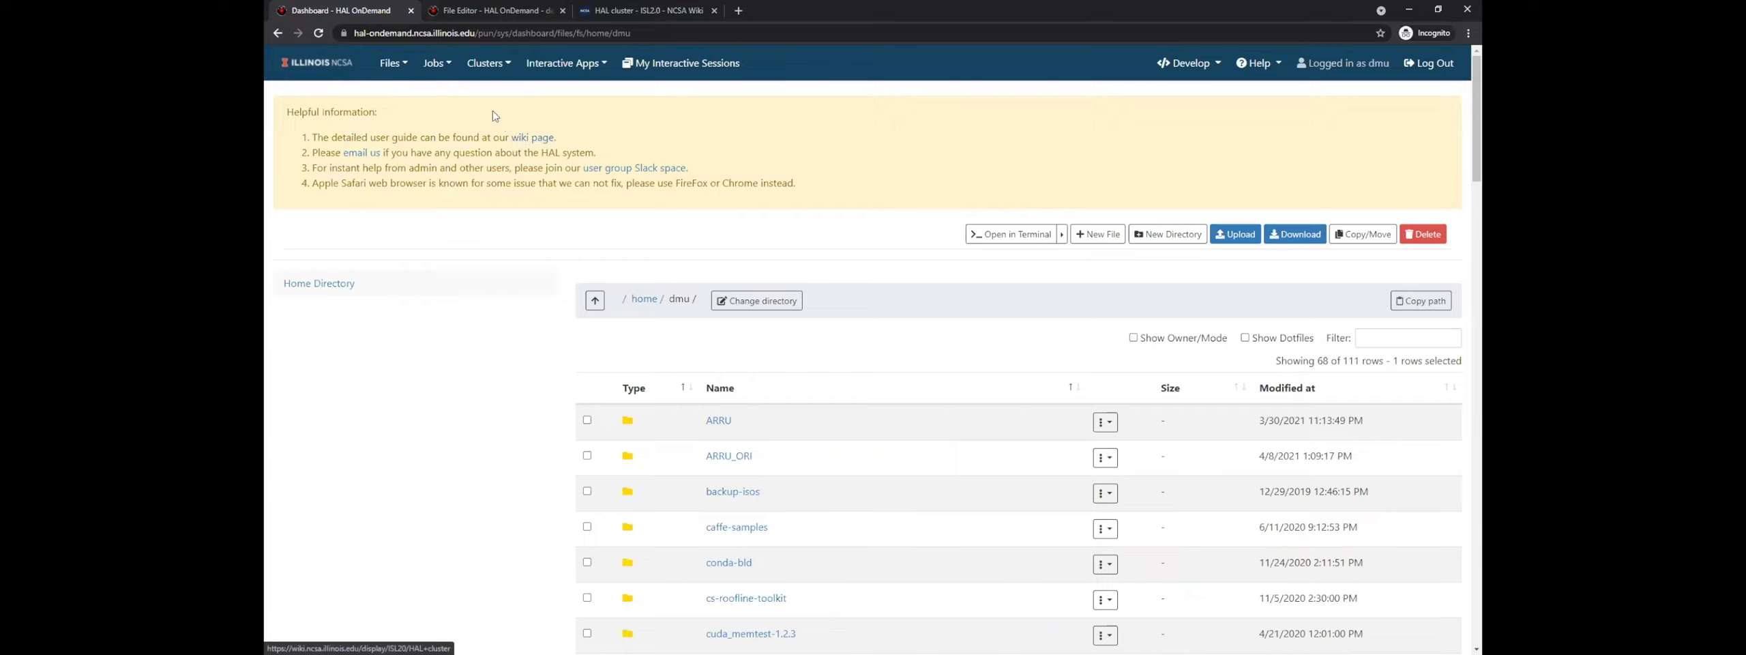
pyautogui.click(442, 65)
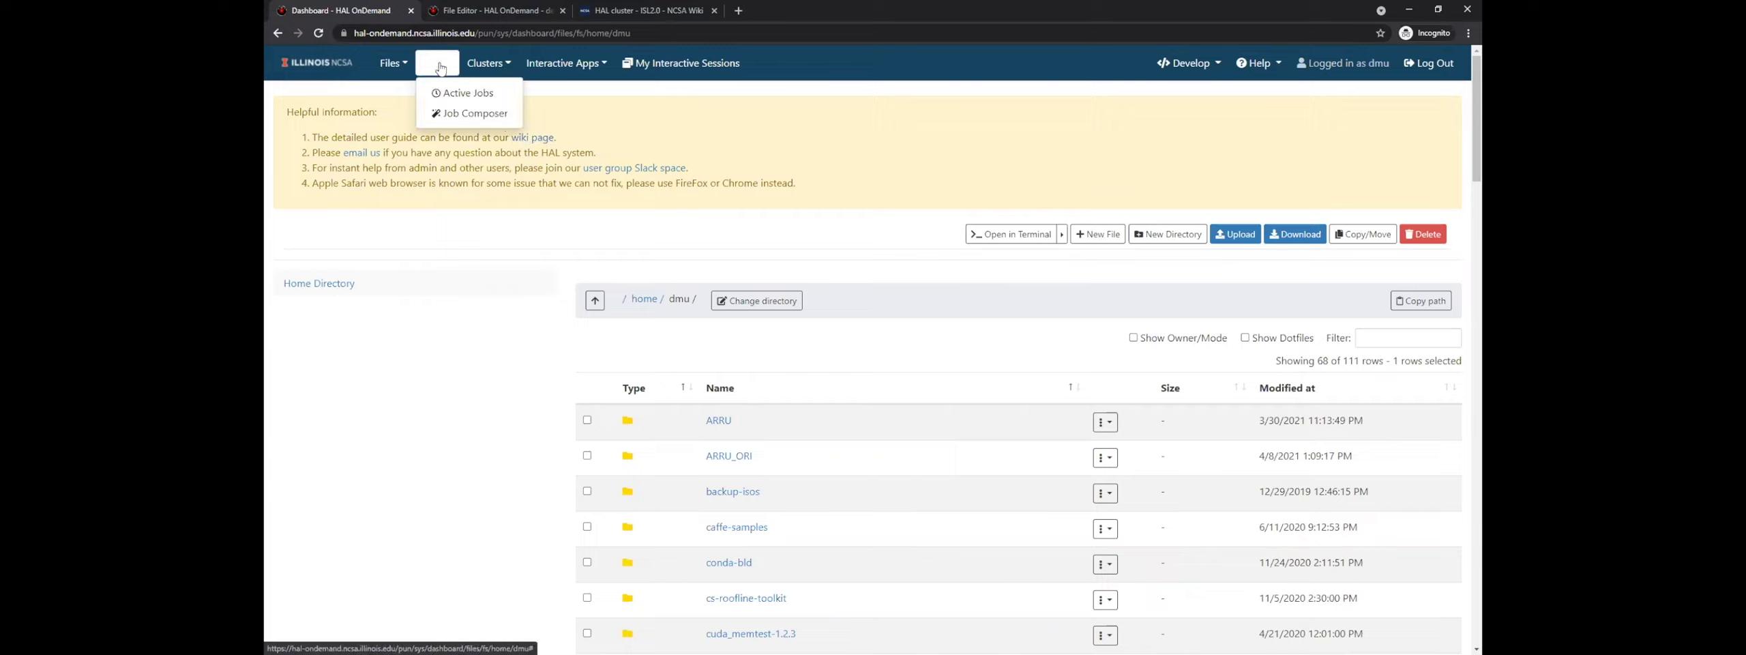
pyautogui.click(452, 71)
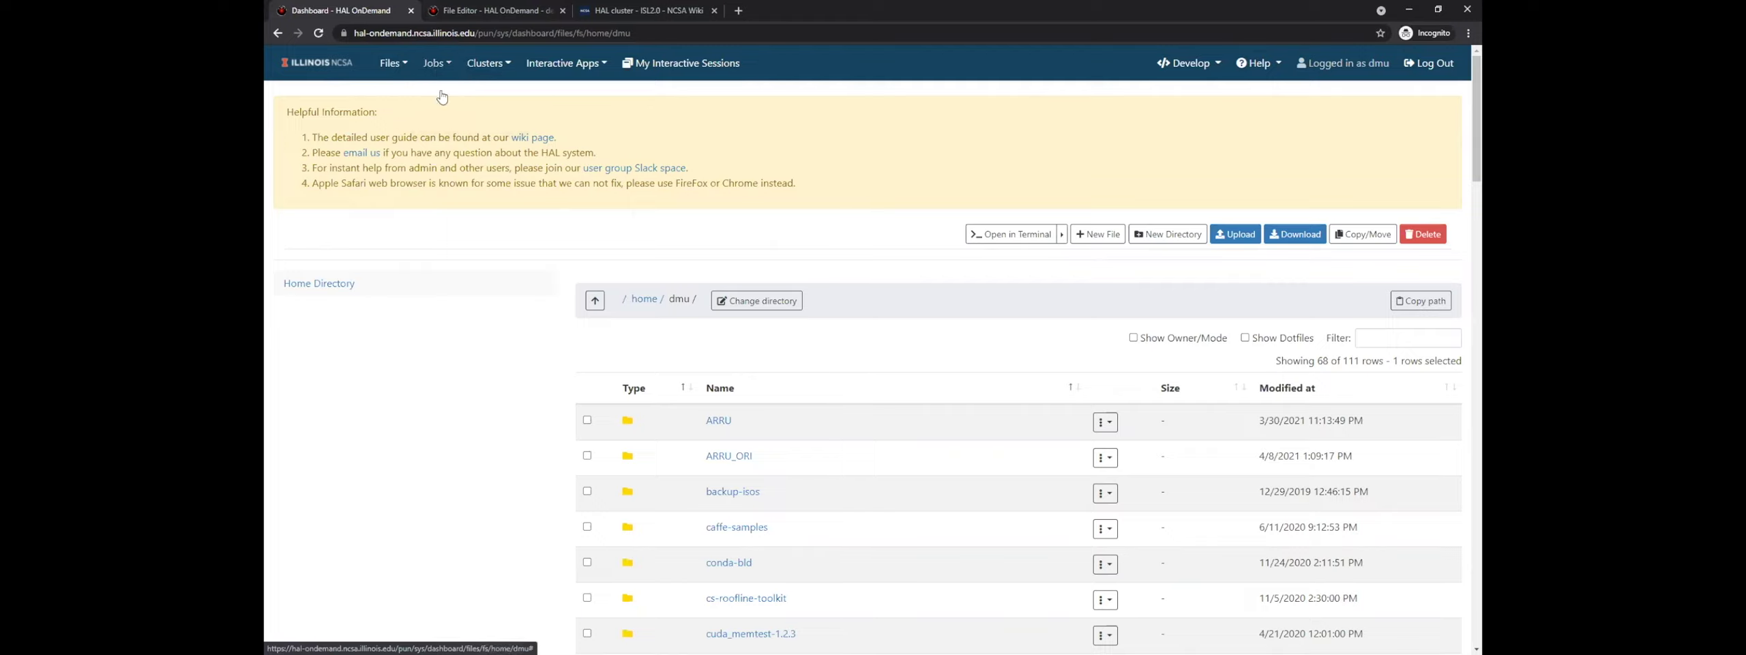
pyautogui.click(436, 63)
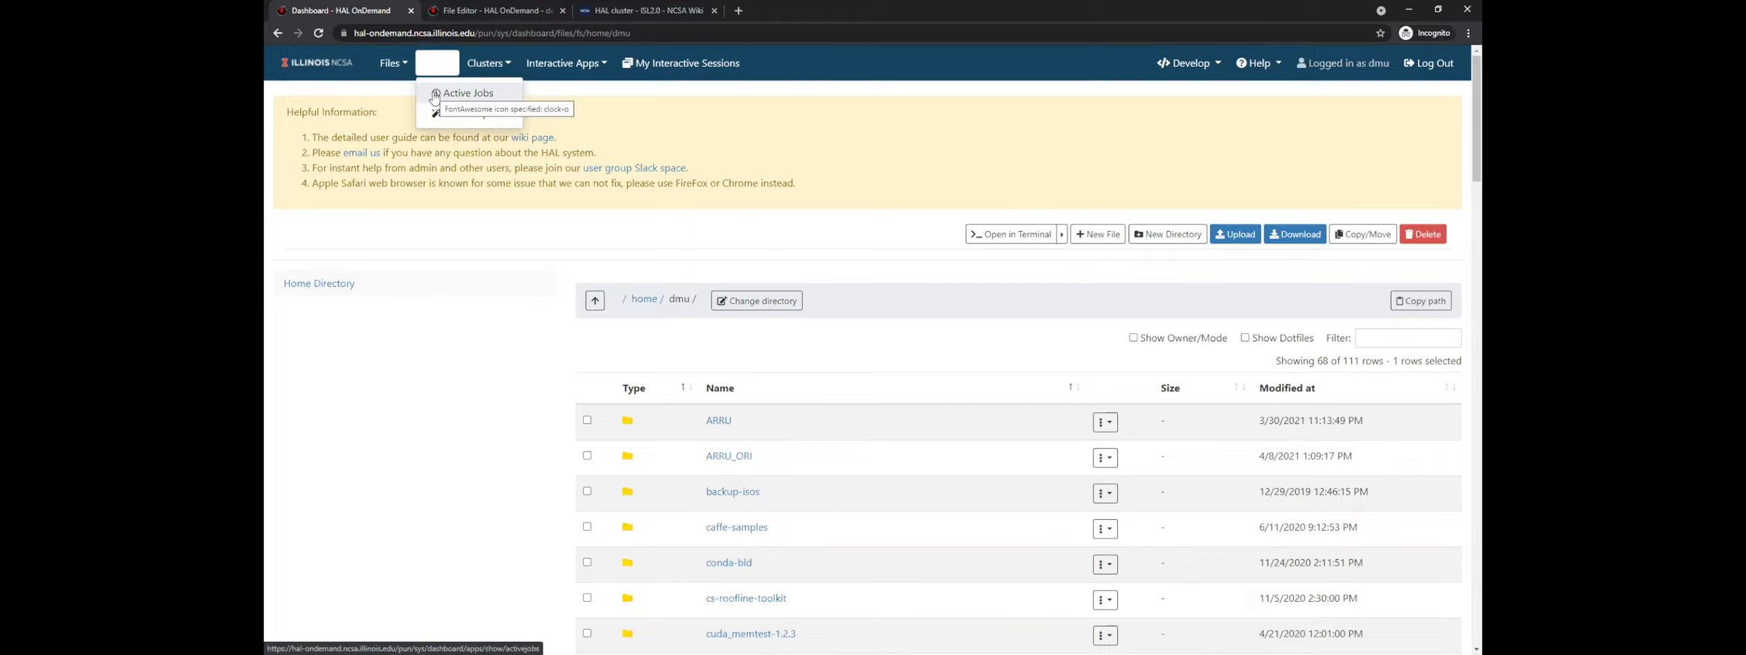
pyautogui.click(436, 96)
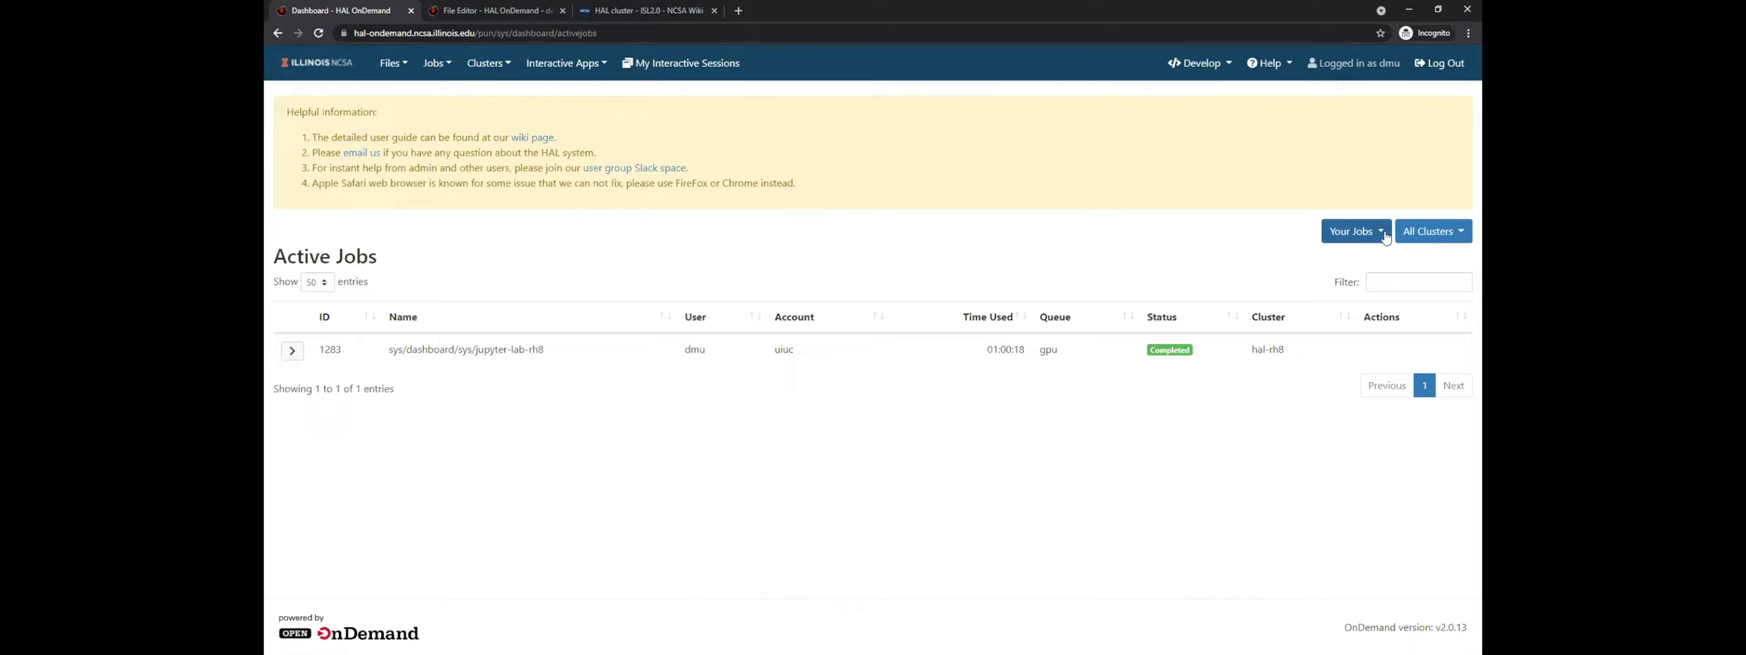
# Show all users' jobs across all clusters and look through the active jobs list
pyautogui.click(1467, 233)
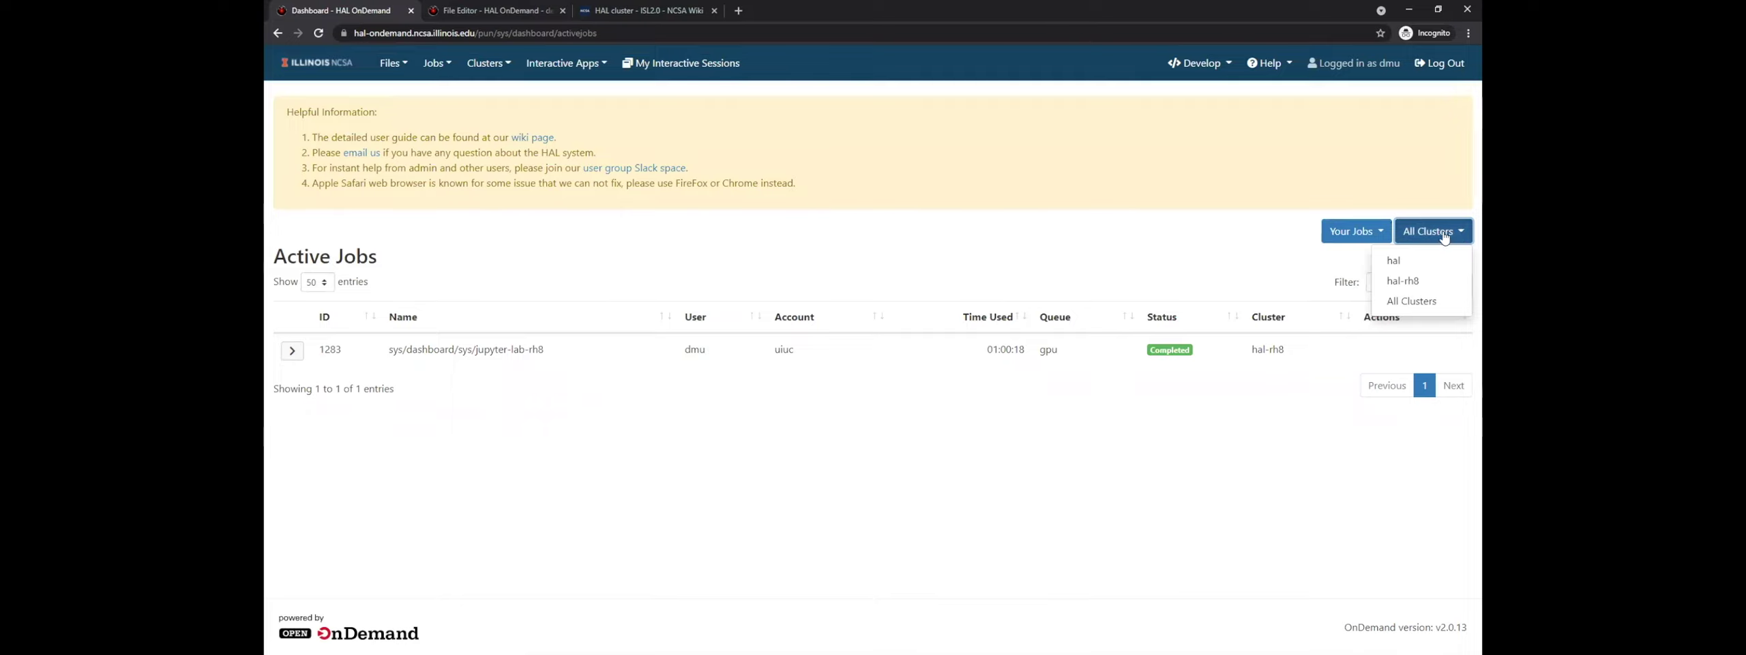
pyautogui.click(1358, 233)
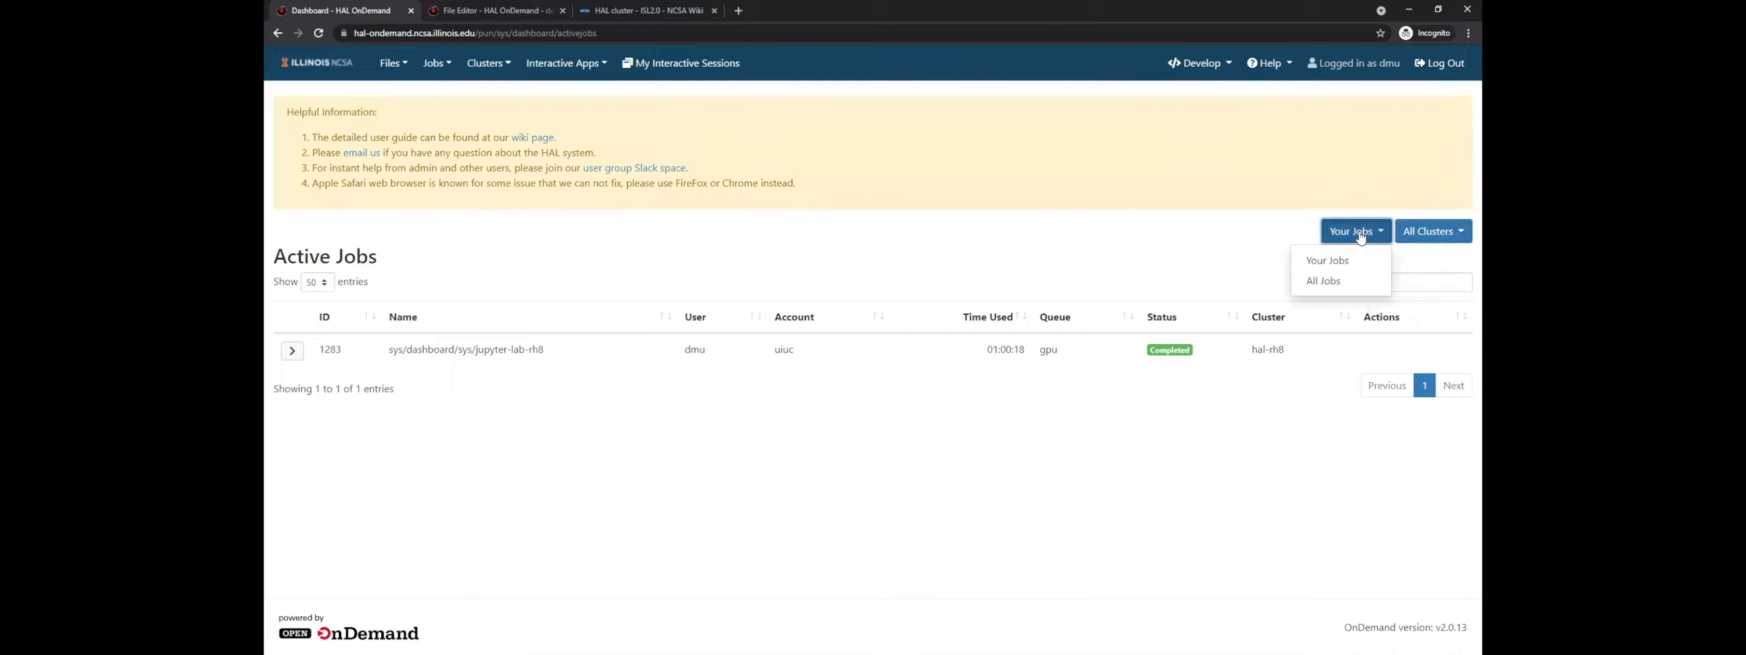
pyautogui.click(1327, 281)
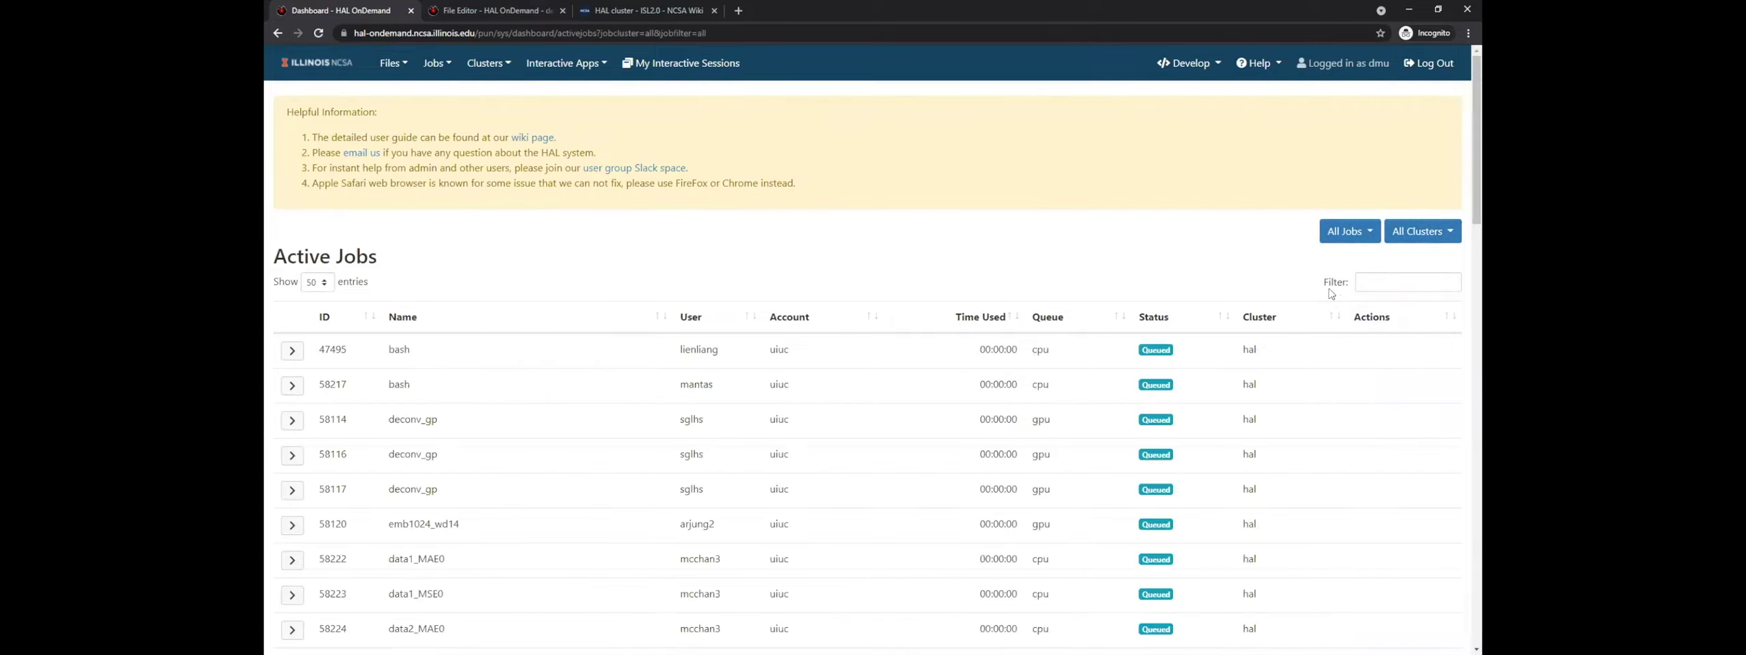
pyautogui.scroll(-6, 798, 363)
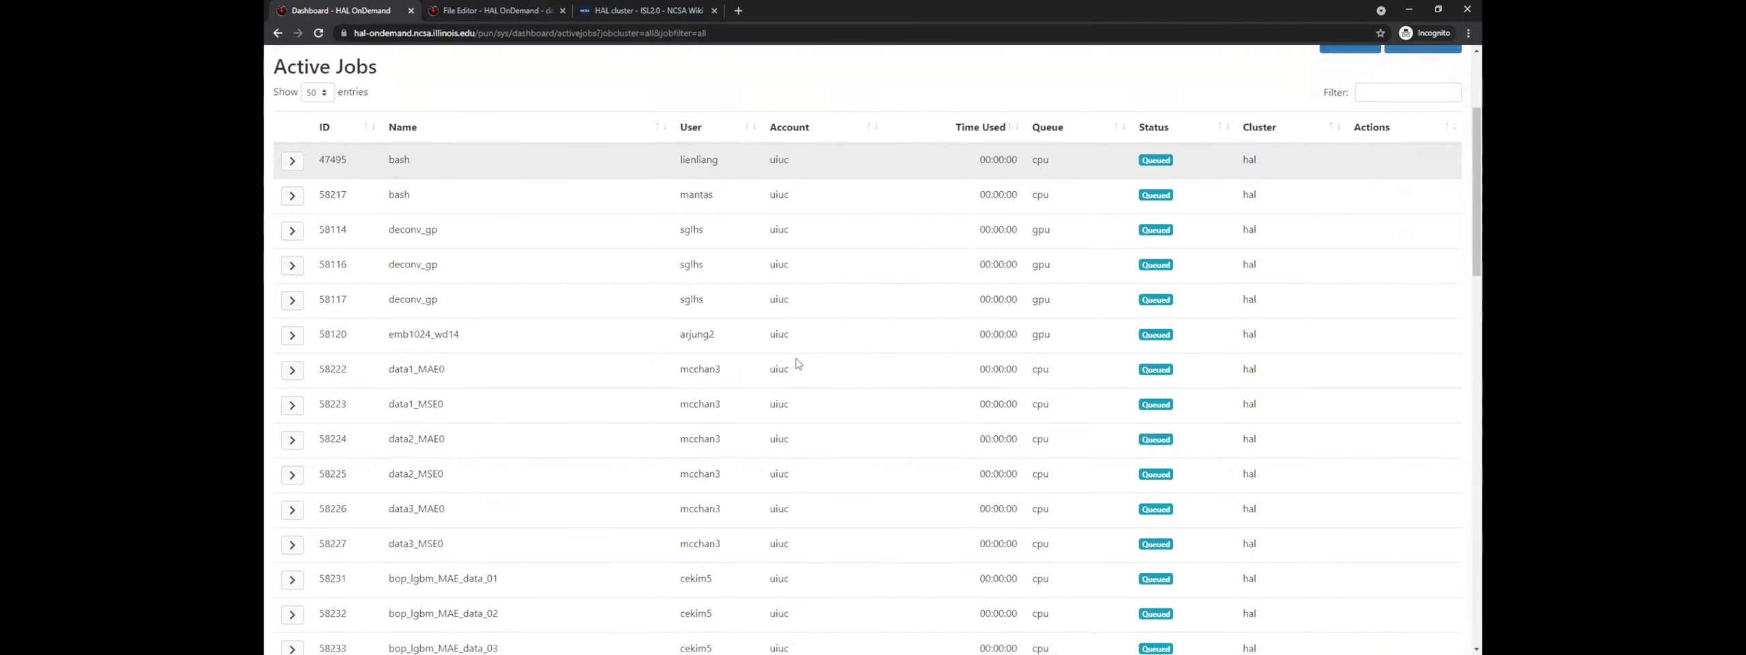
pyautogui.scroll(-15, 798, 363)
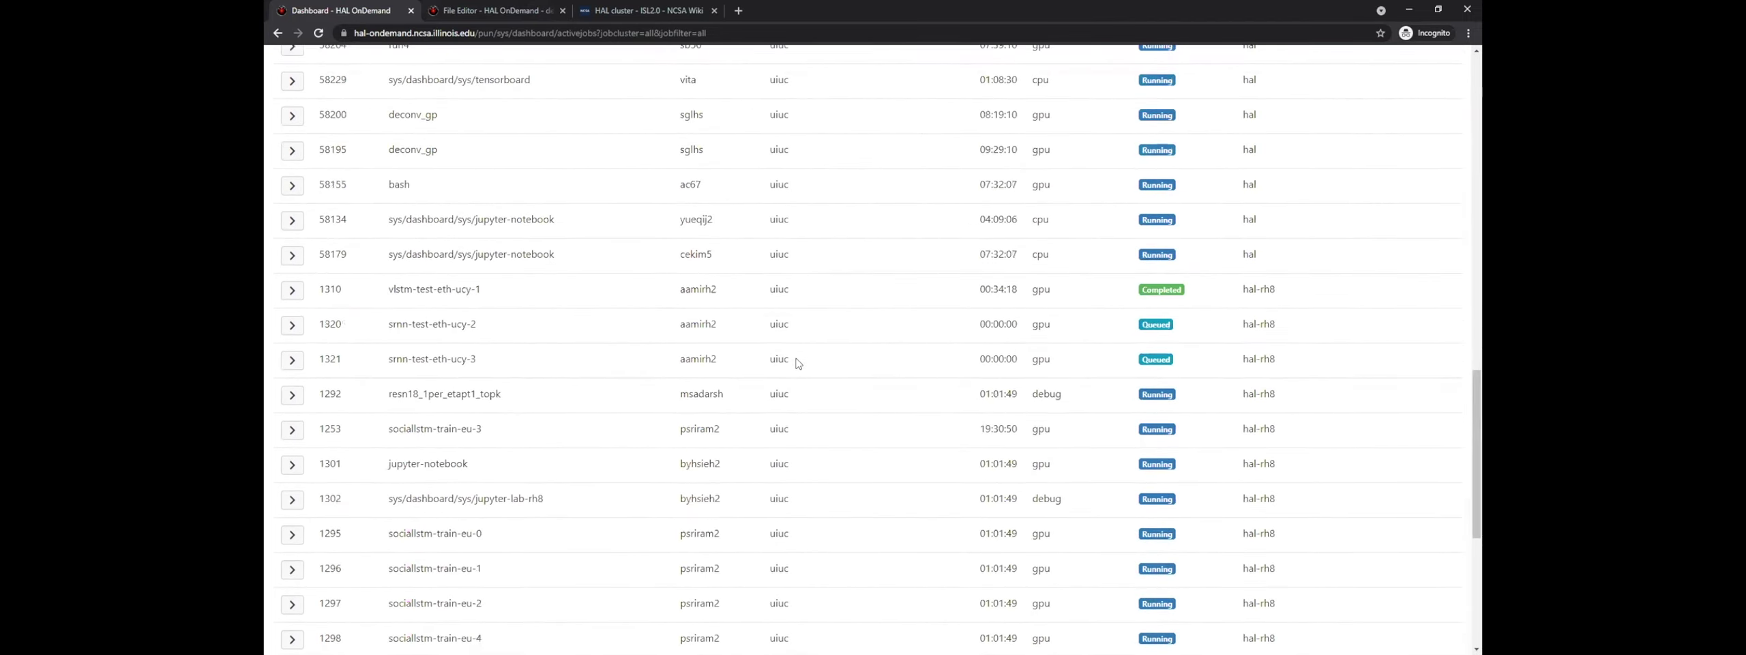
pyautogui.scroll(20, 798, 363)
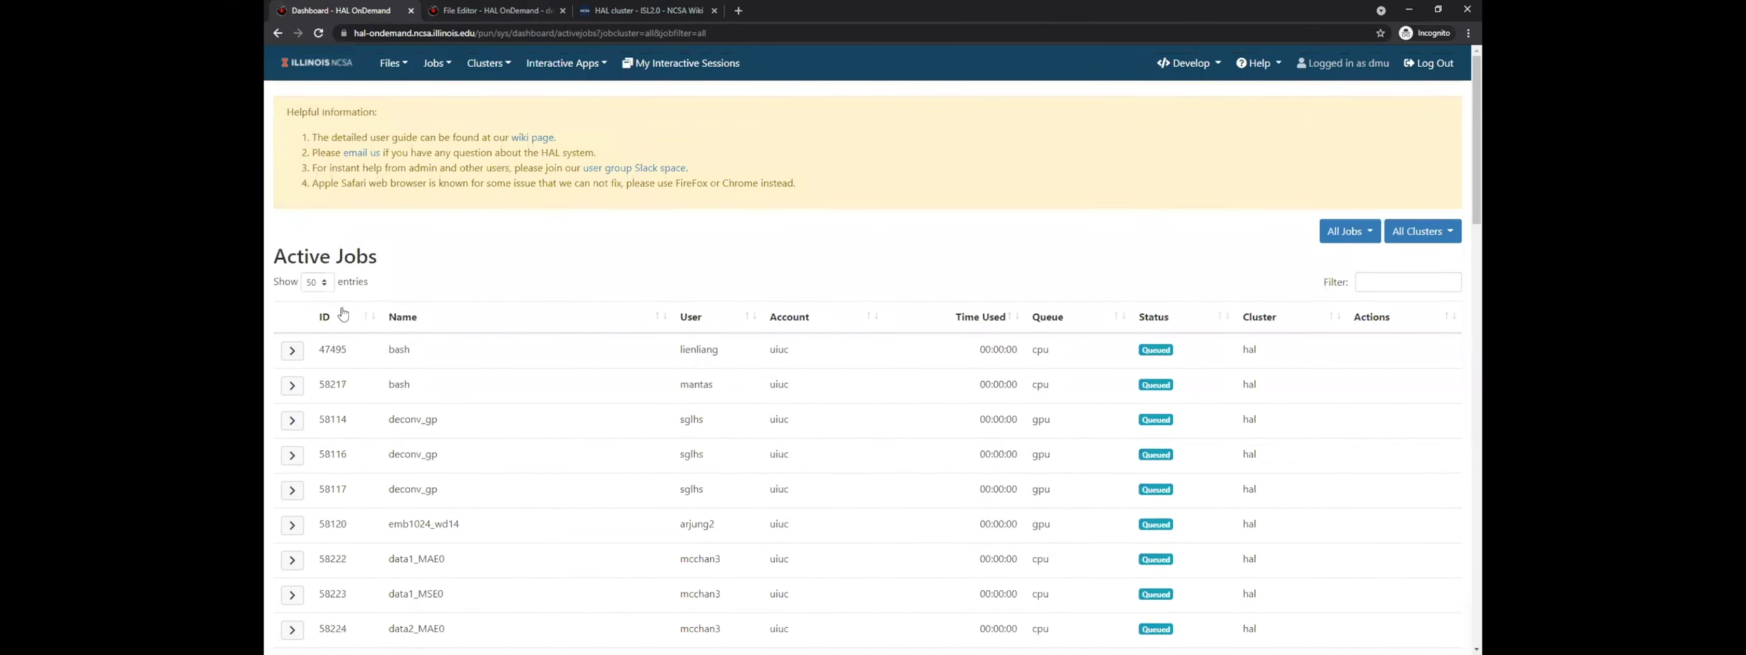
# Expand the details of the first bash job in the active jobs list
pyautogui.scroll(-3, 341, 307)
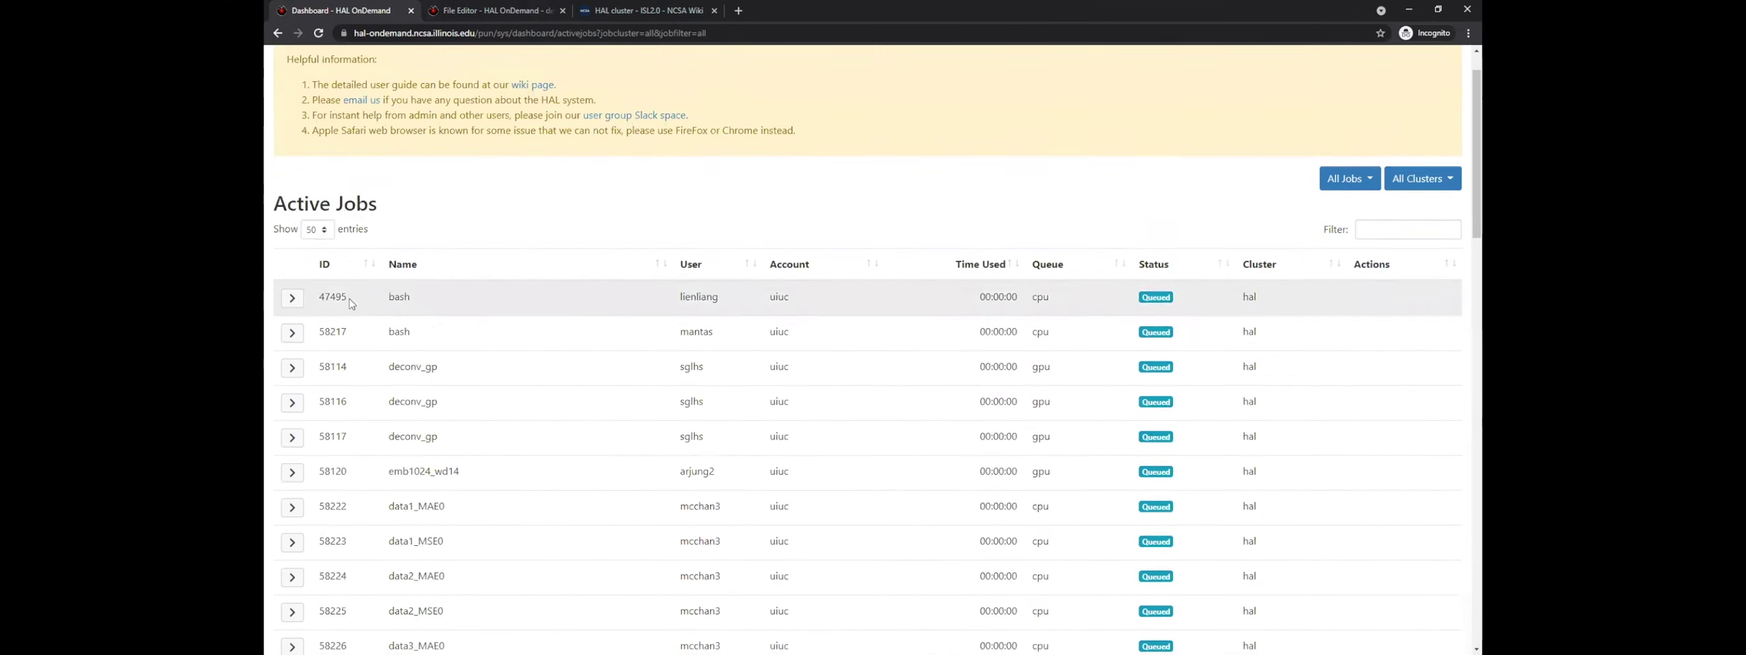
pyautogui.scroll(2, 326, 286)
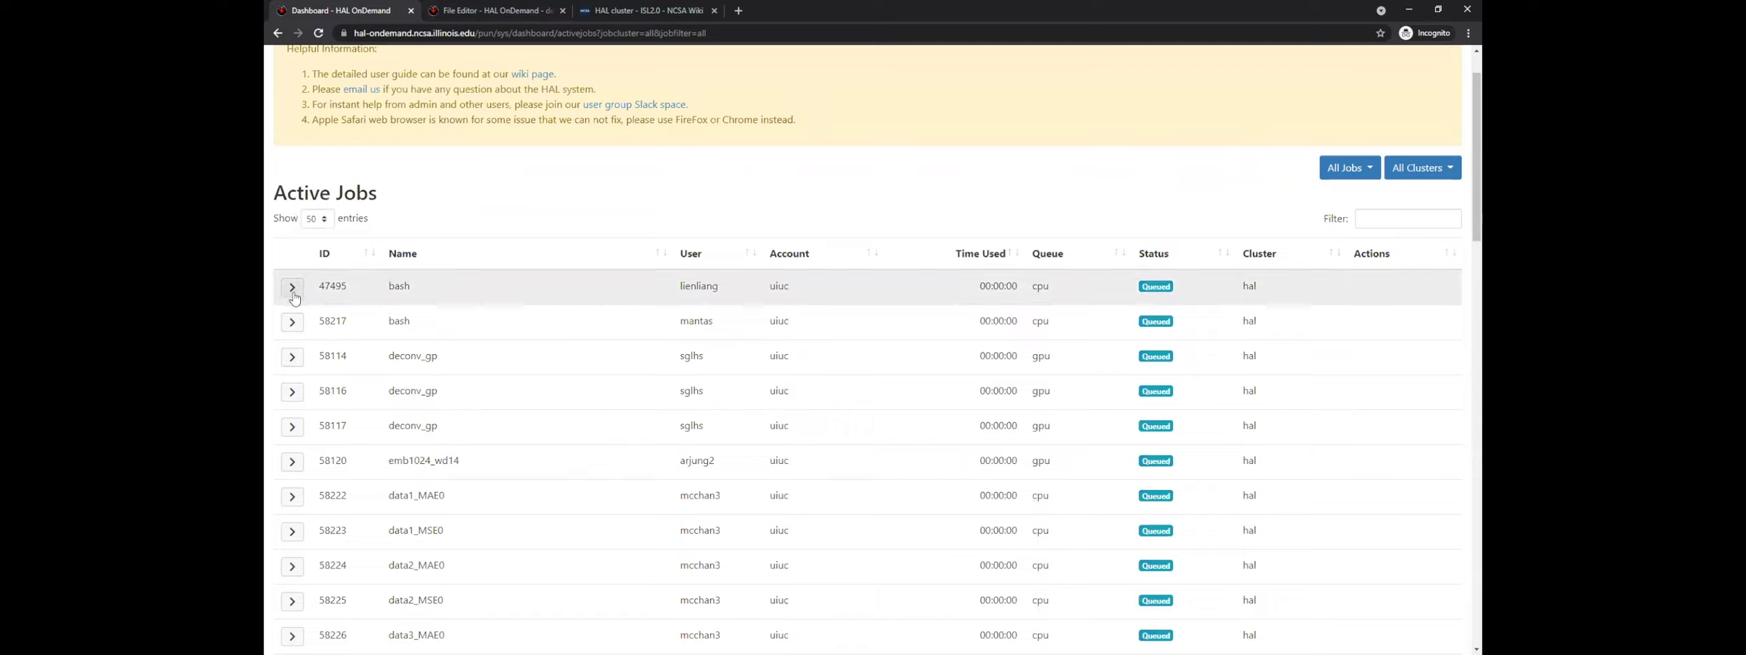
pyautogui.click(293, 294)
pyautogui.scroll(-2, 595, 286)
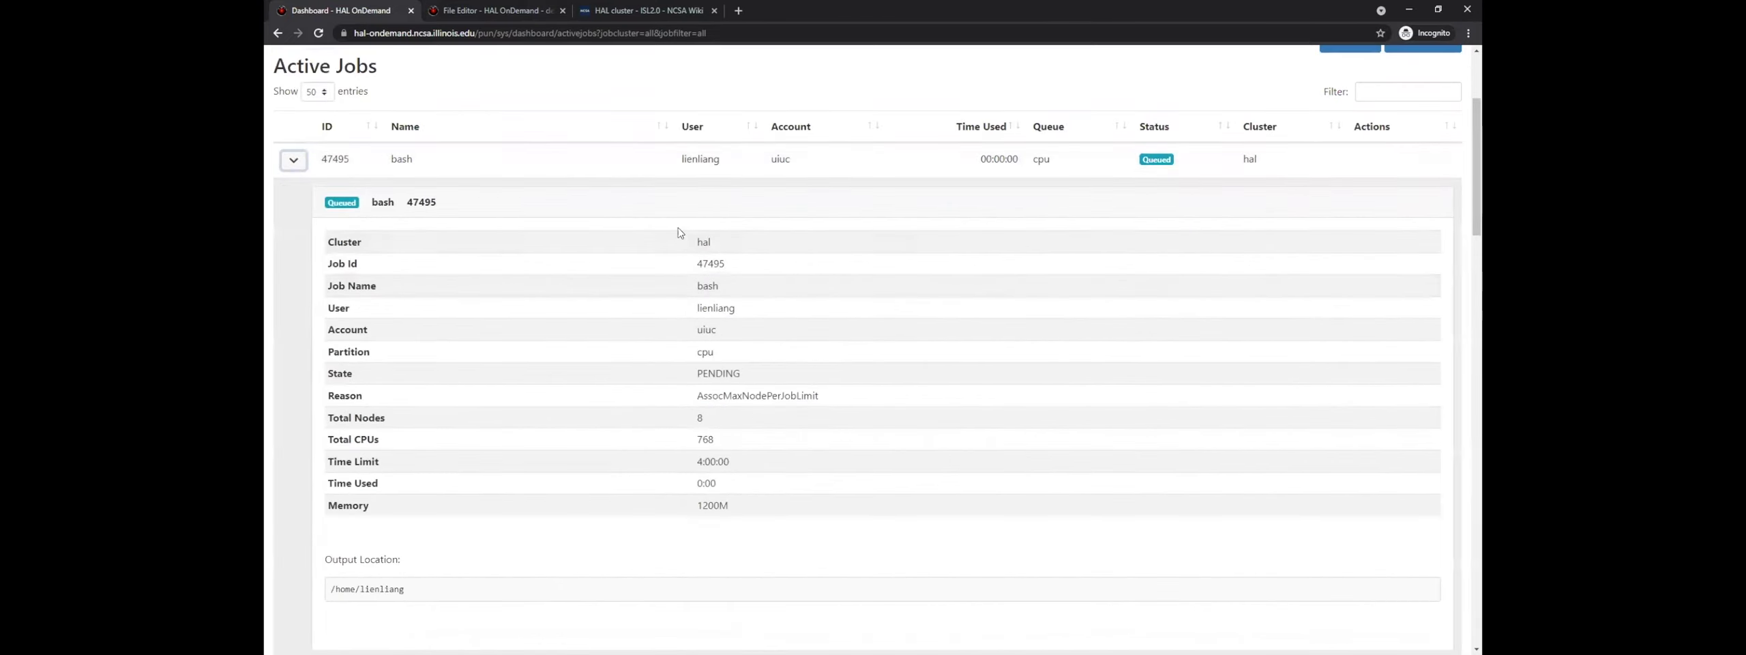
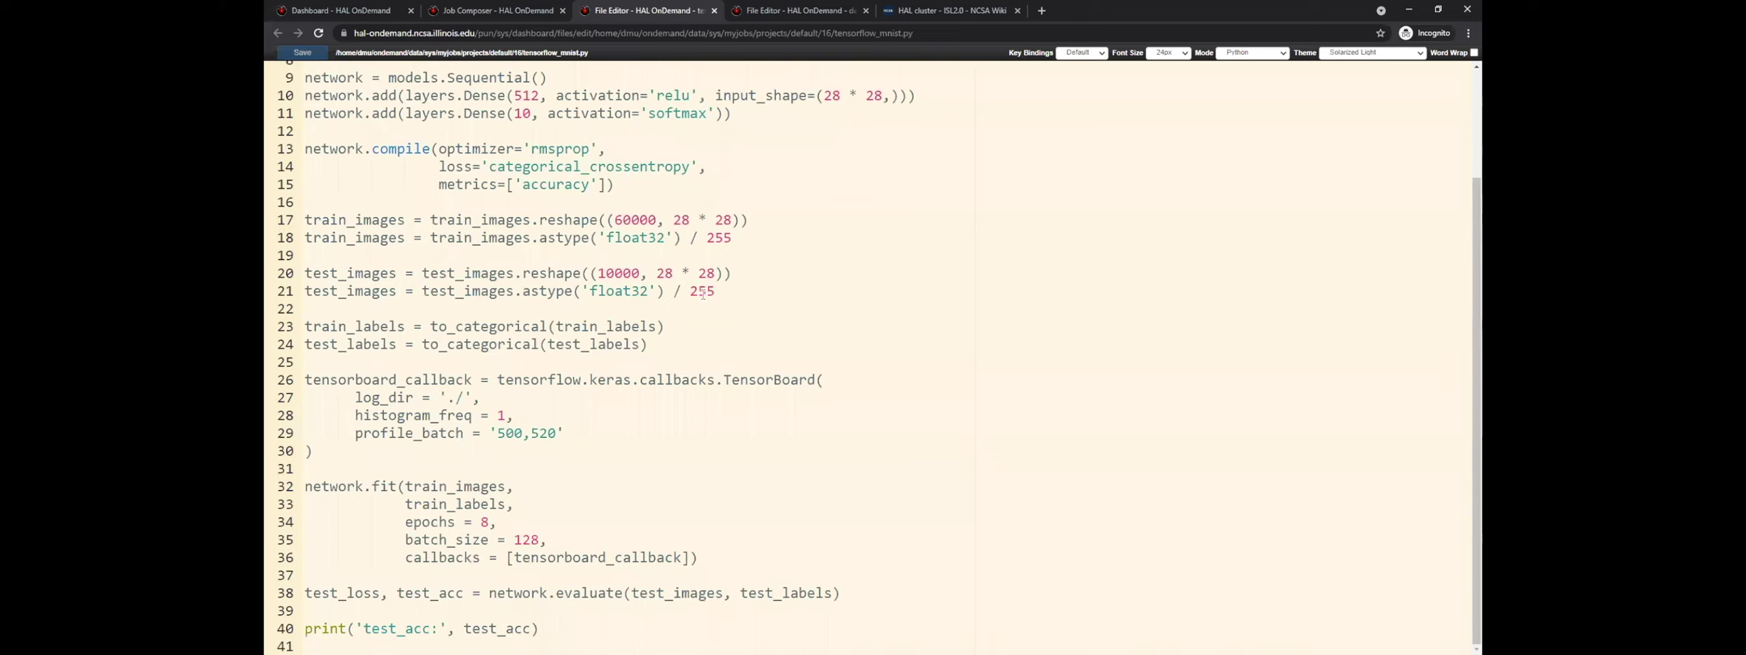
# Review the start of tensorflow_mnist.py, followed by the tensorflow mnist job's details and submit.sb script in Job Composer
pyautogui.hotkey('ctrl', 'Home')
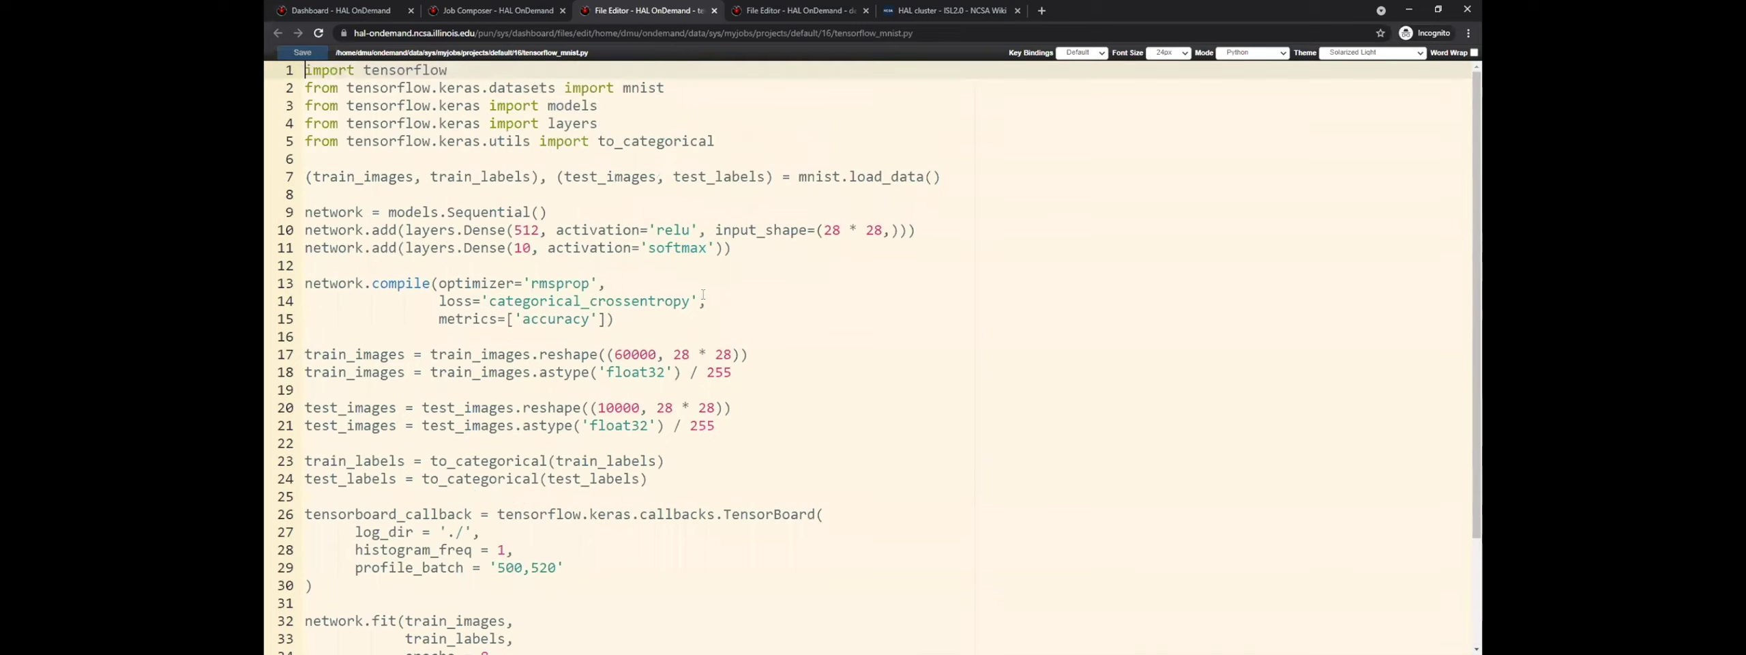
pyautogui.click(517, 9)
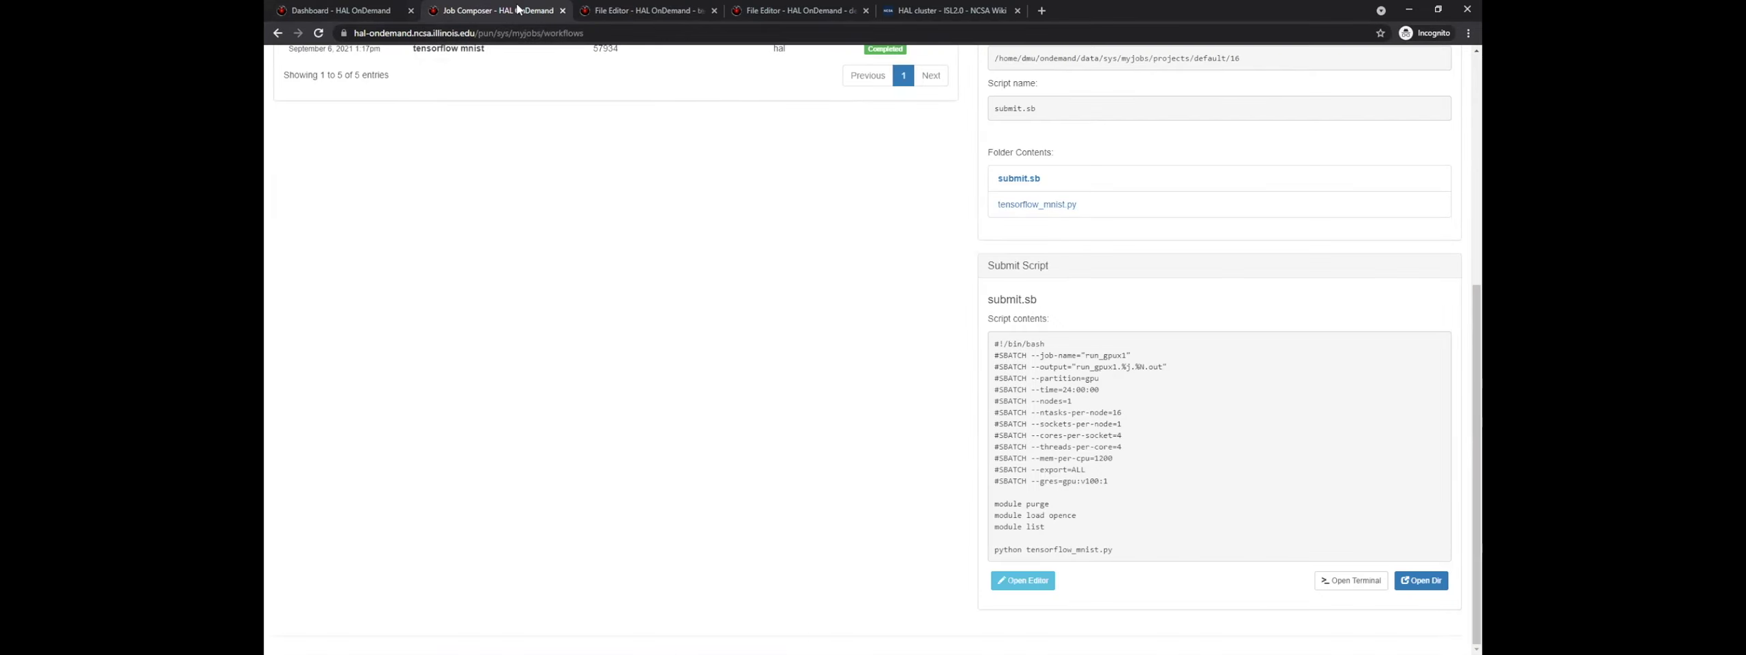
pyautogui.scroll(5, 1301, 427)
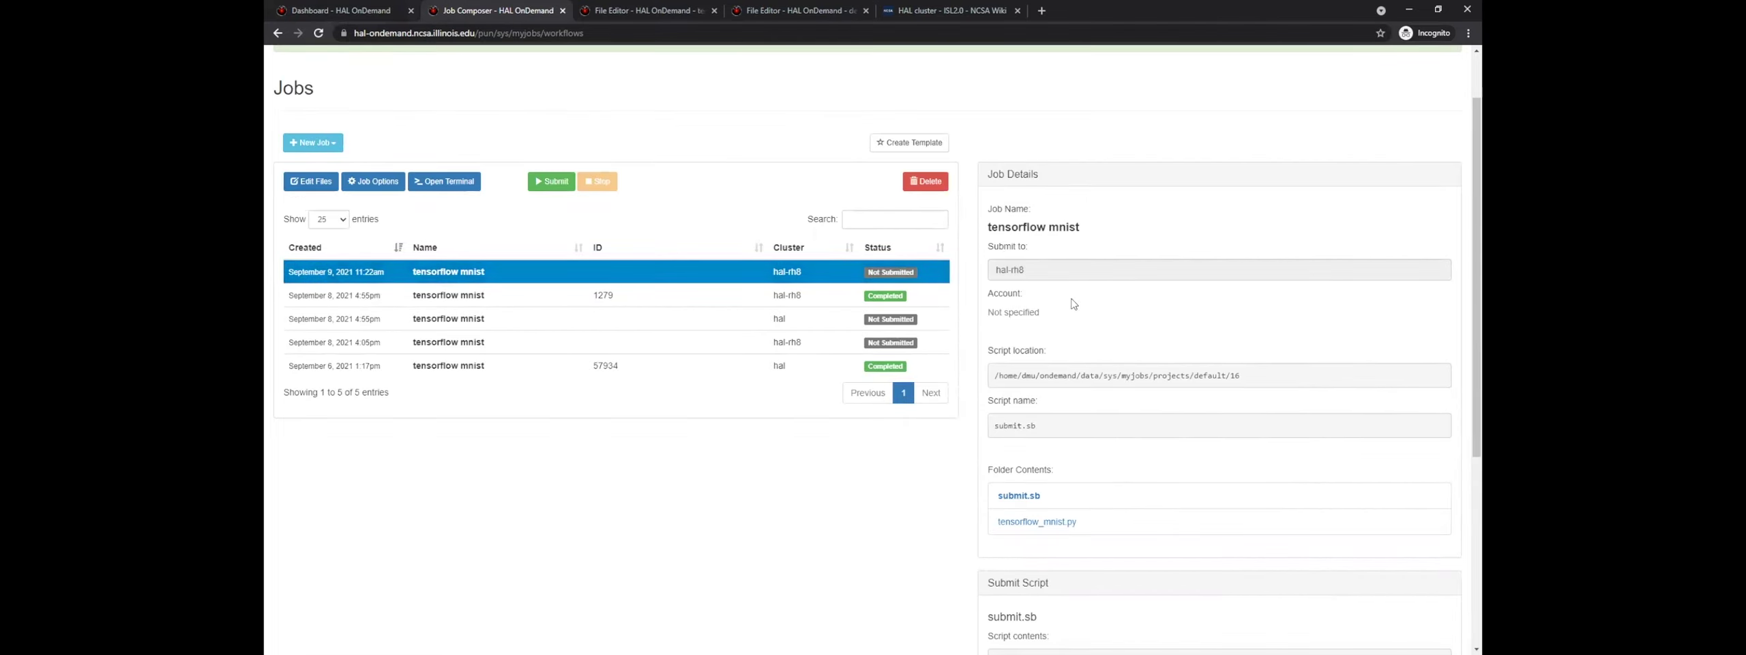
pyautogui.scroll(-4, 1094, 310)
pyautogui.scroll(-1, 1095, 313)
pyautogui.scroll(1, 1194, 382)
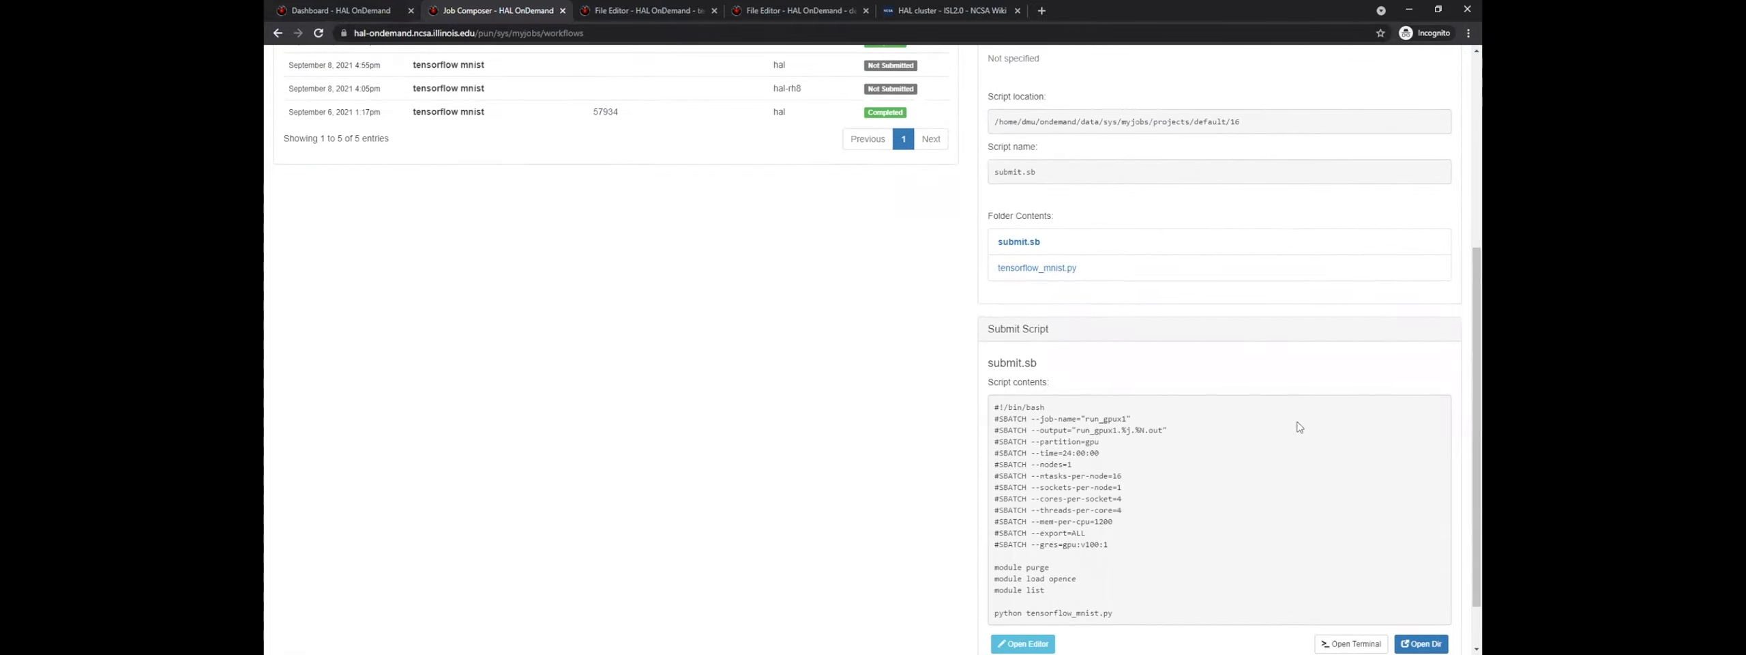
pyautogui.scroll(-1, 1299, 427)
pyautogui.scroll(6, 1278, 433)
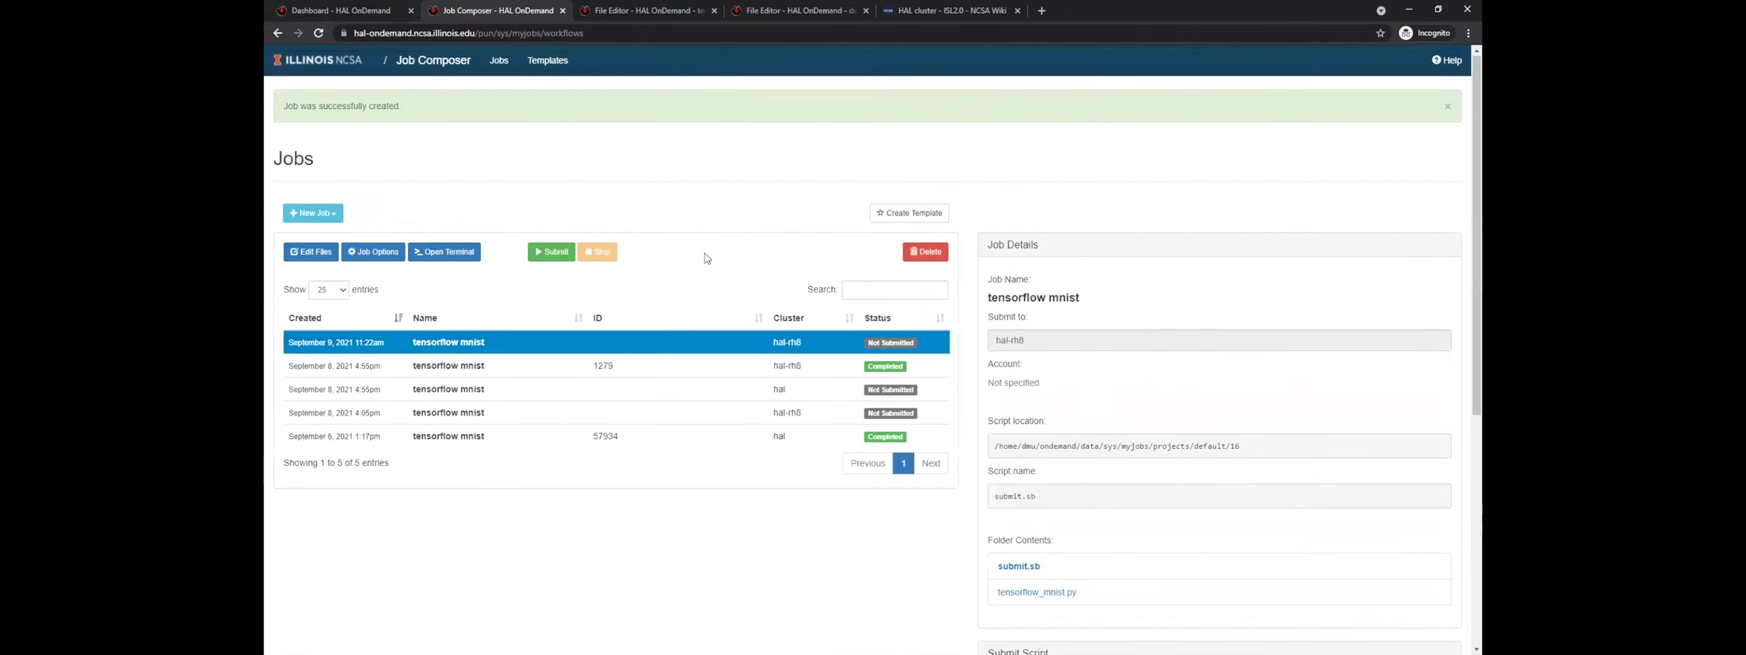
# Submit the selected tensorflow mnist job to hal-rh8 and refresh the job list
pyautogui.click(550, 252)
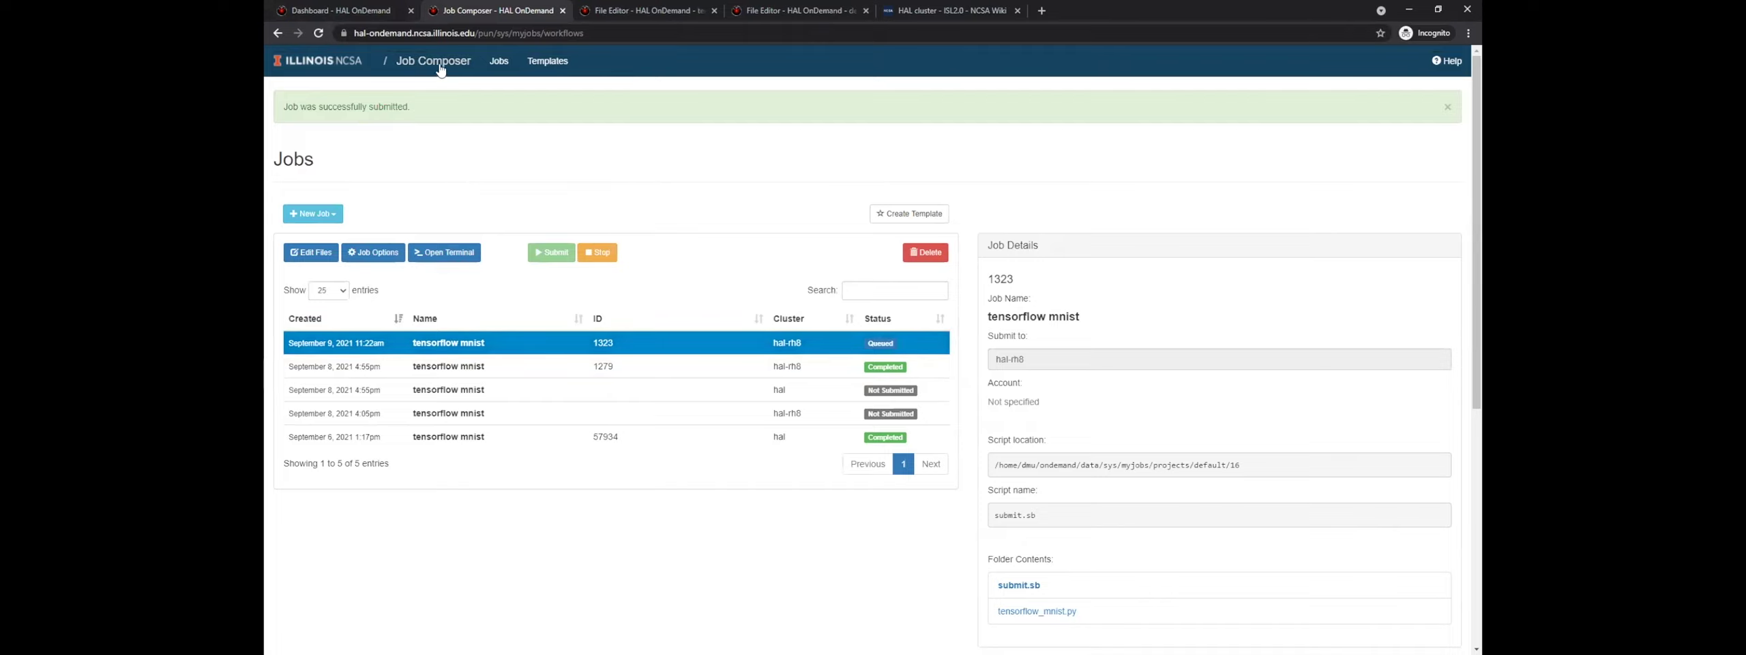
pyautogui.click(495, 66)
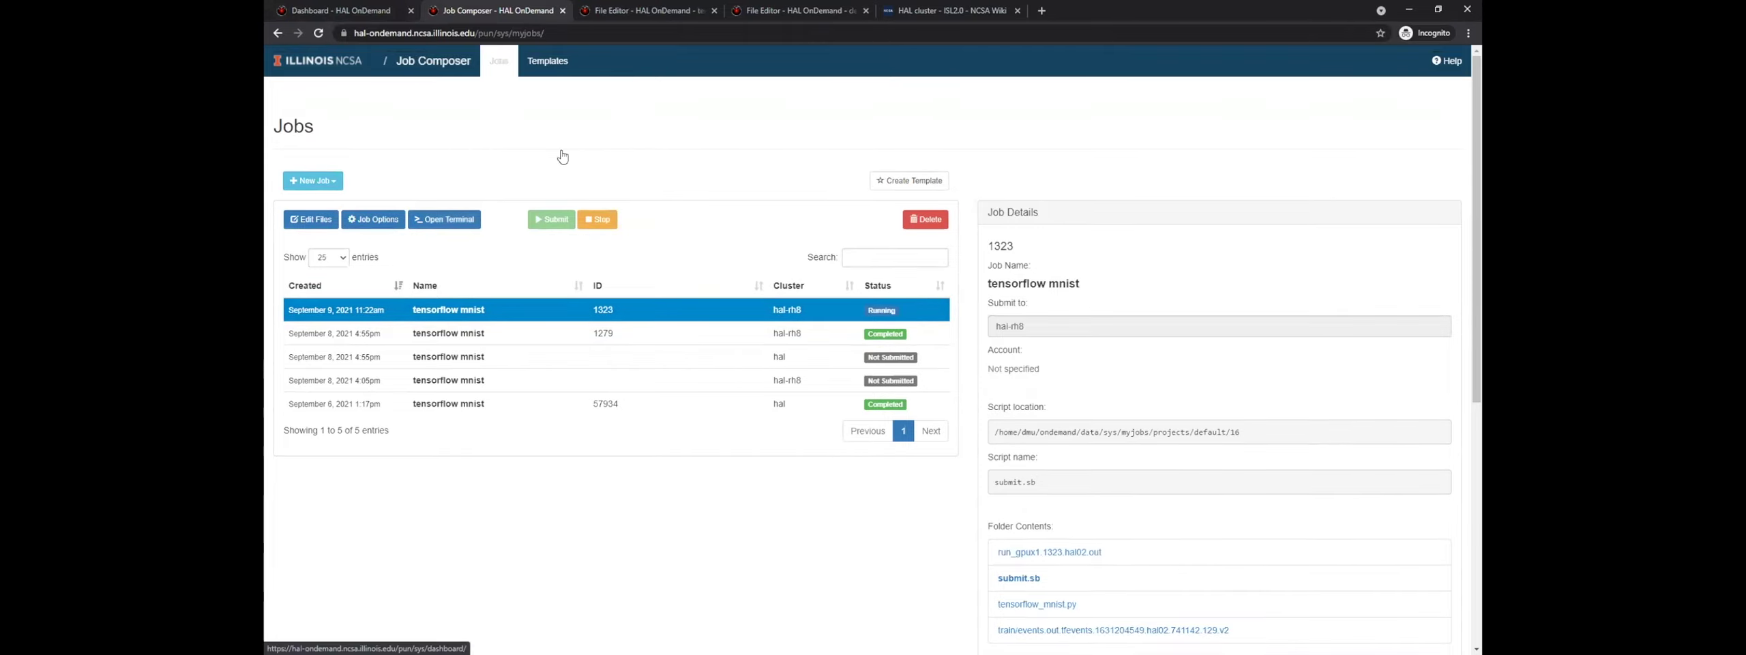
# Open the Active Jobs page from Job Composer and limit the list to your own jobs
pyautogui.click(442, 68)
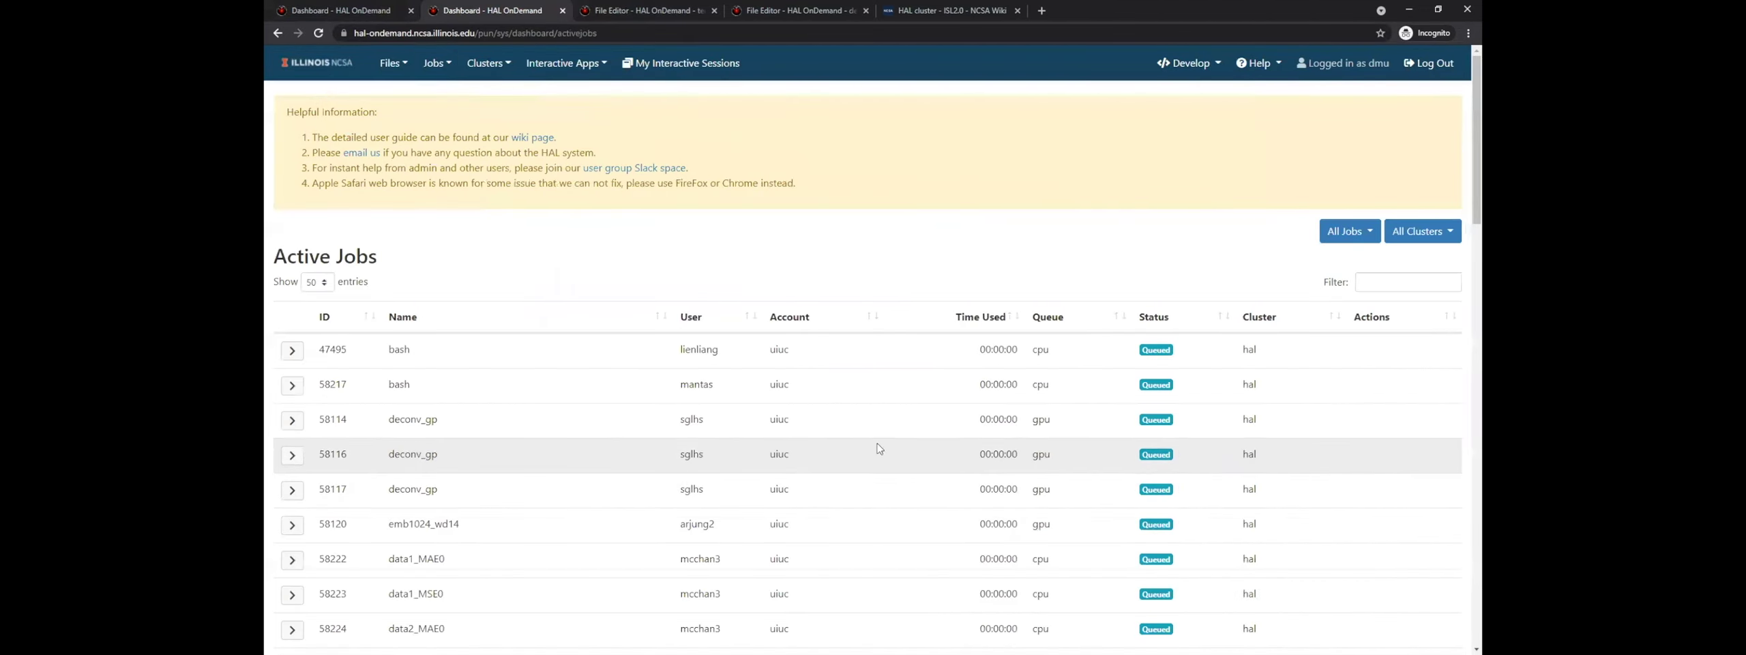
pyautogui.click(1338, 232)
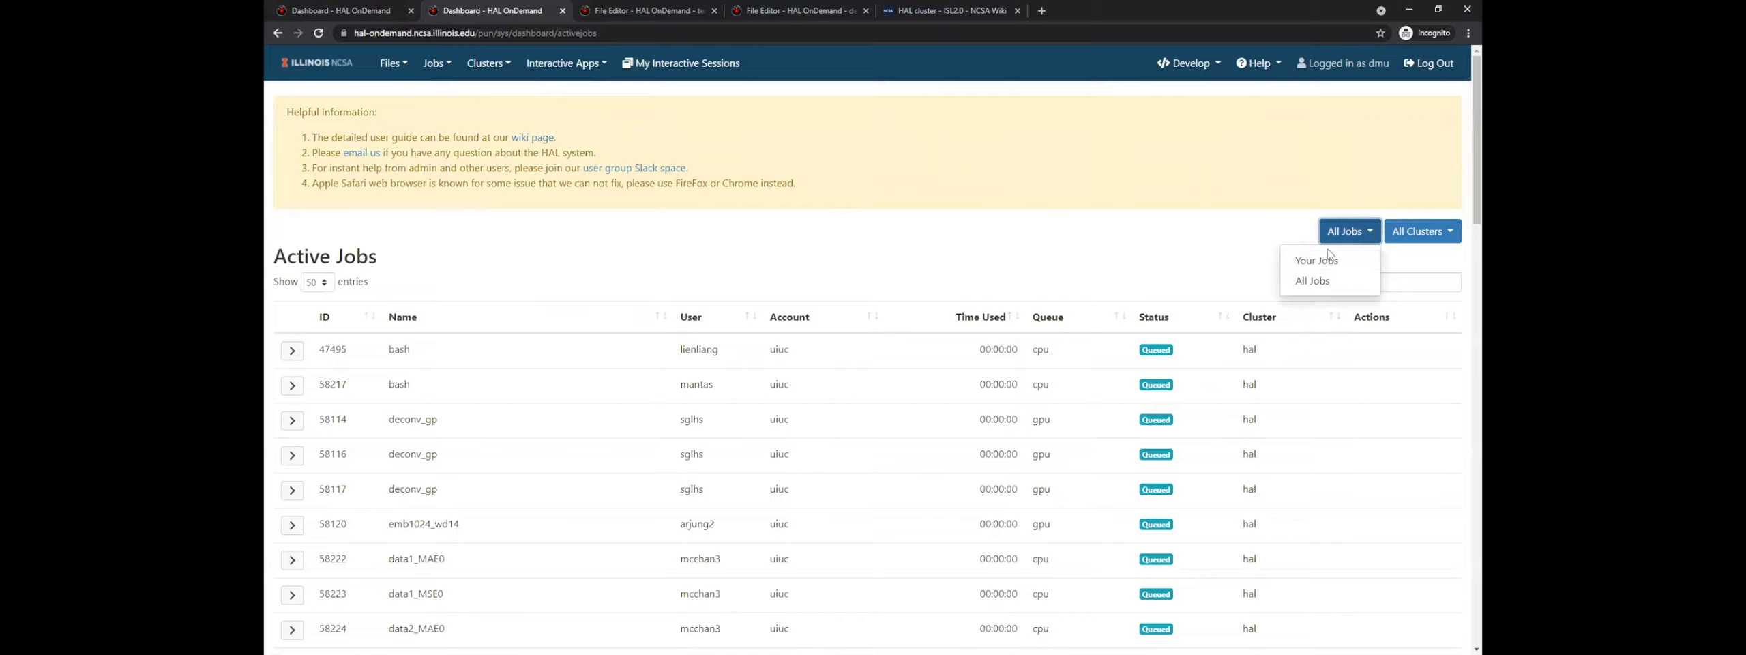
pyautogui.click(1323, 260)
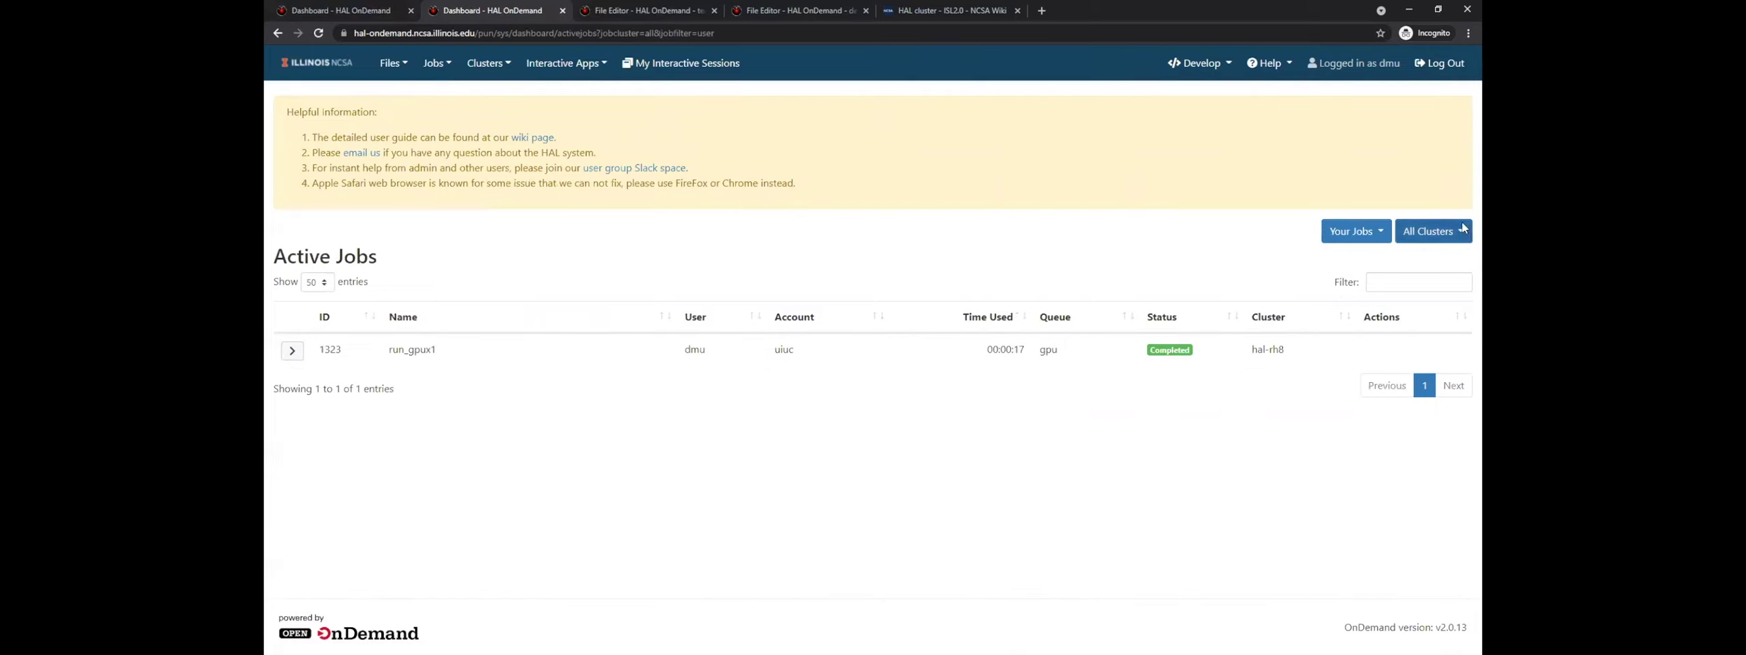
# Limit the active jobs to the hal-rh8 cluster, then expand and collapse the run_gpux1 job's details
pyautogui.click(1433, 231)
pyautogui.click(1431, 282)
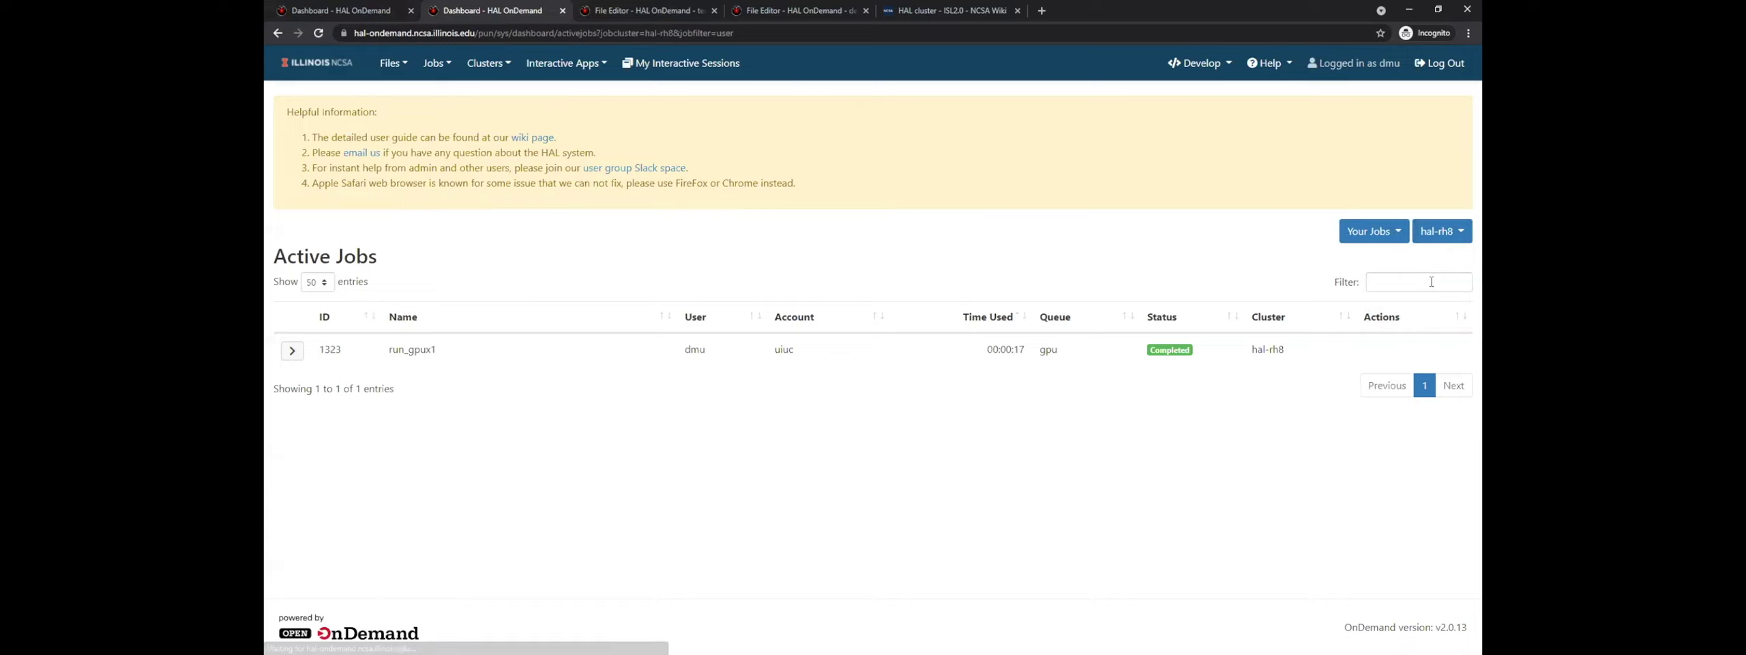
pyautogui.click(291, 351)
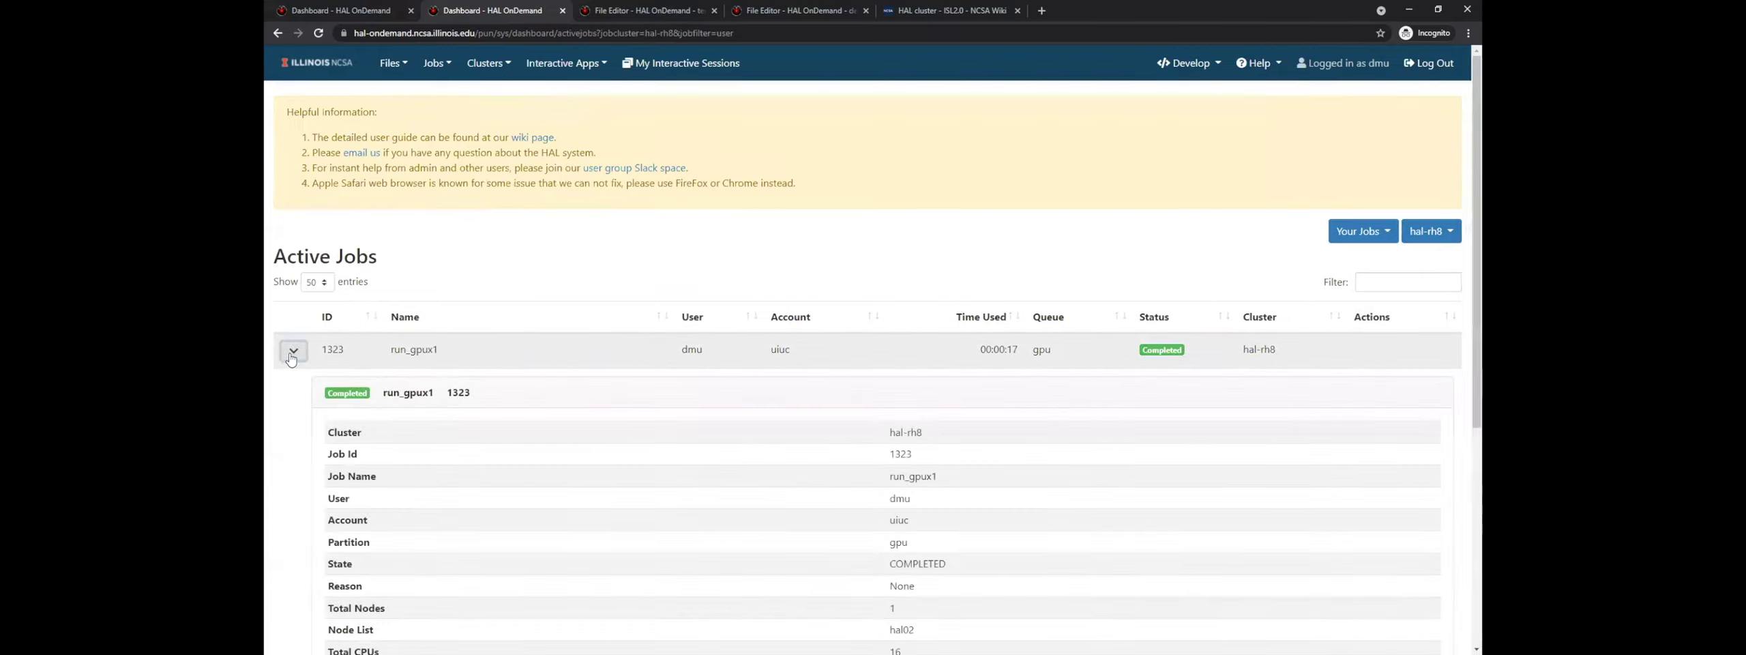
pyautogui.click(292, 355)
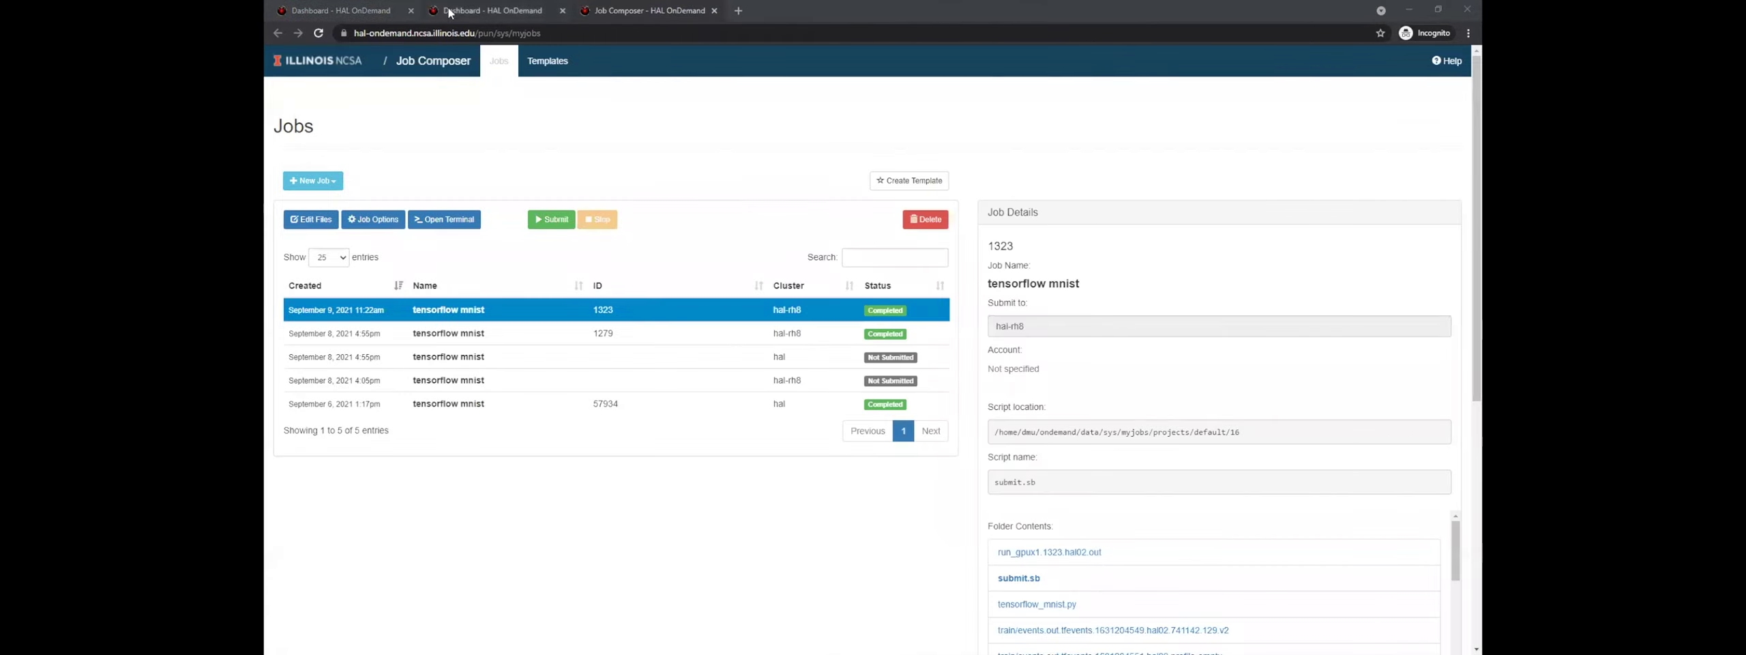
# Return to Job Composer and review the newest tensorflow mnist job's ID, details and folder contents
pyautogui.click(488, 15)
pyautogui.click(661, 7)
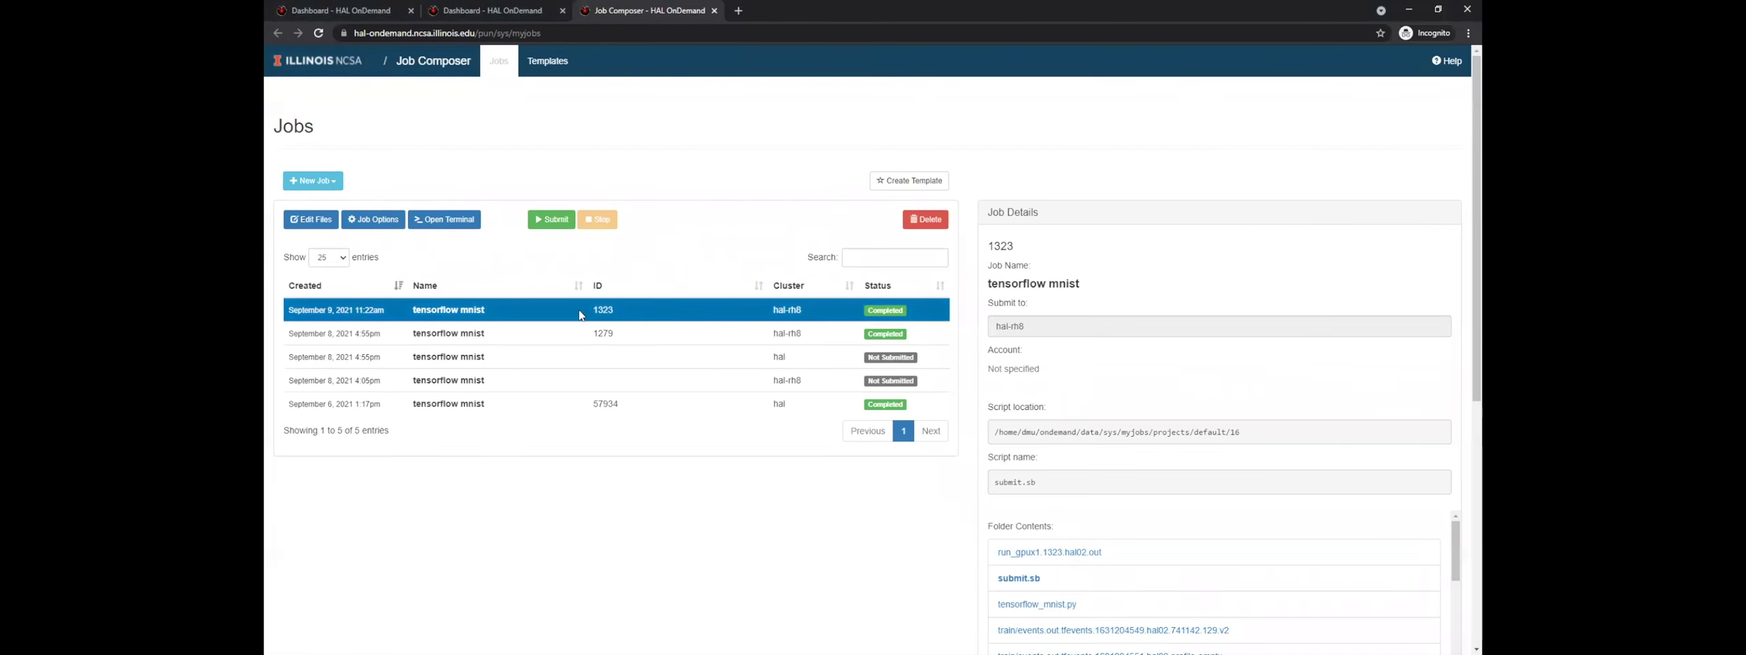
pyautogui.doubleClick(604, 310)
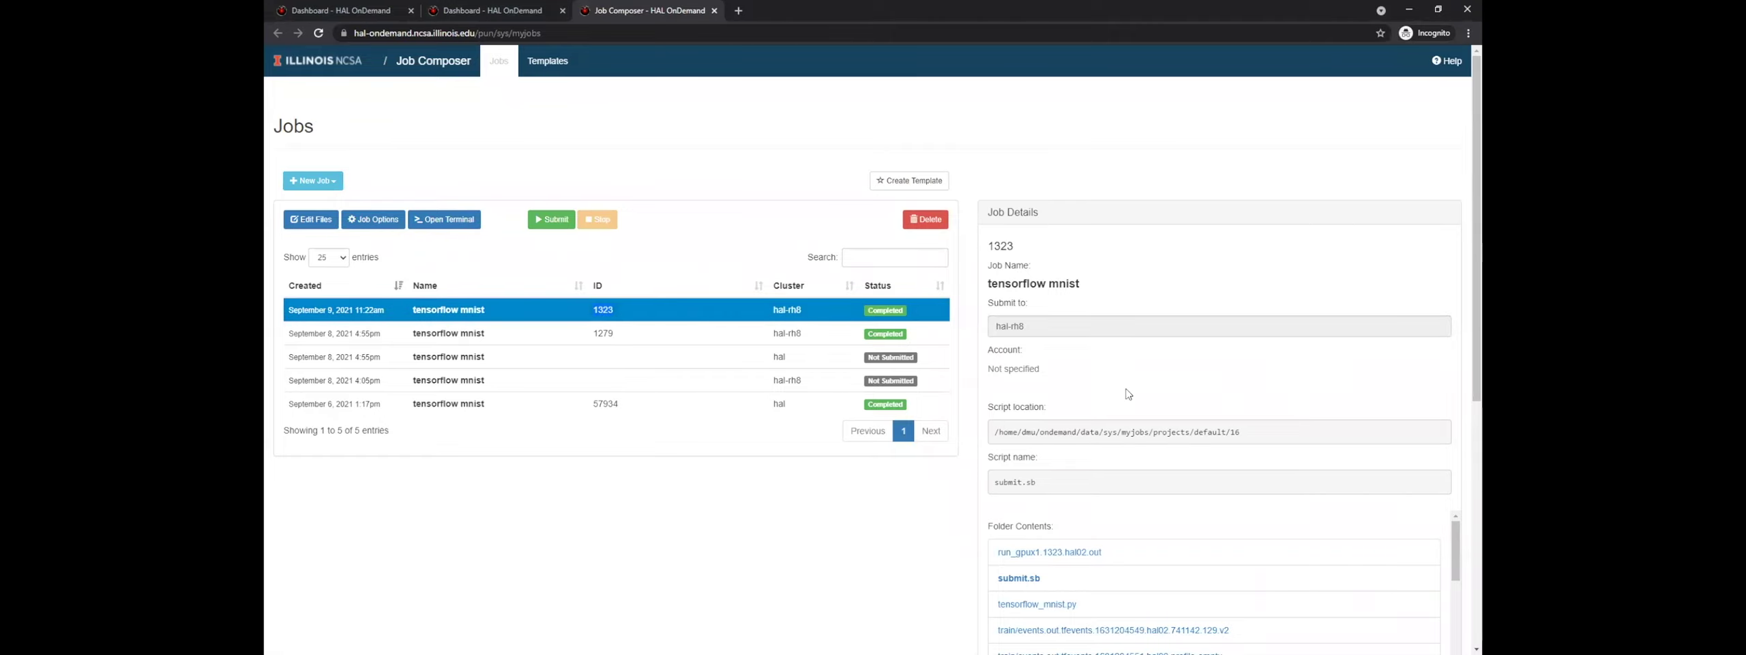
pyautogui.scroll(-2, 1127, 394)
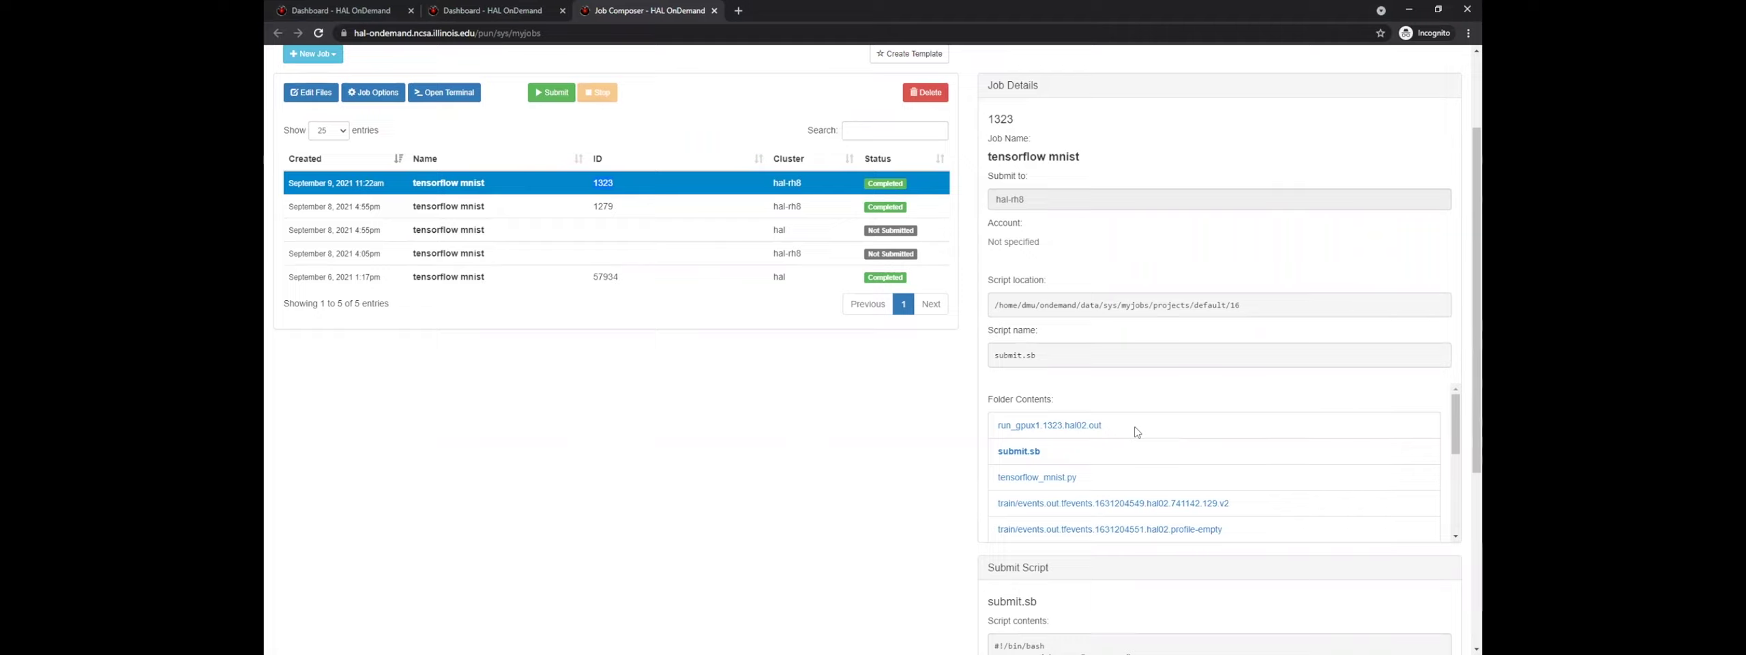
pyautogui.scroll(-1, 1159, 464)
pyautogui.scroll(2, 1165, 466)
pyautogui.scroll(-1, 1160, 471)
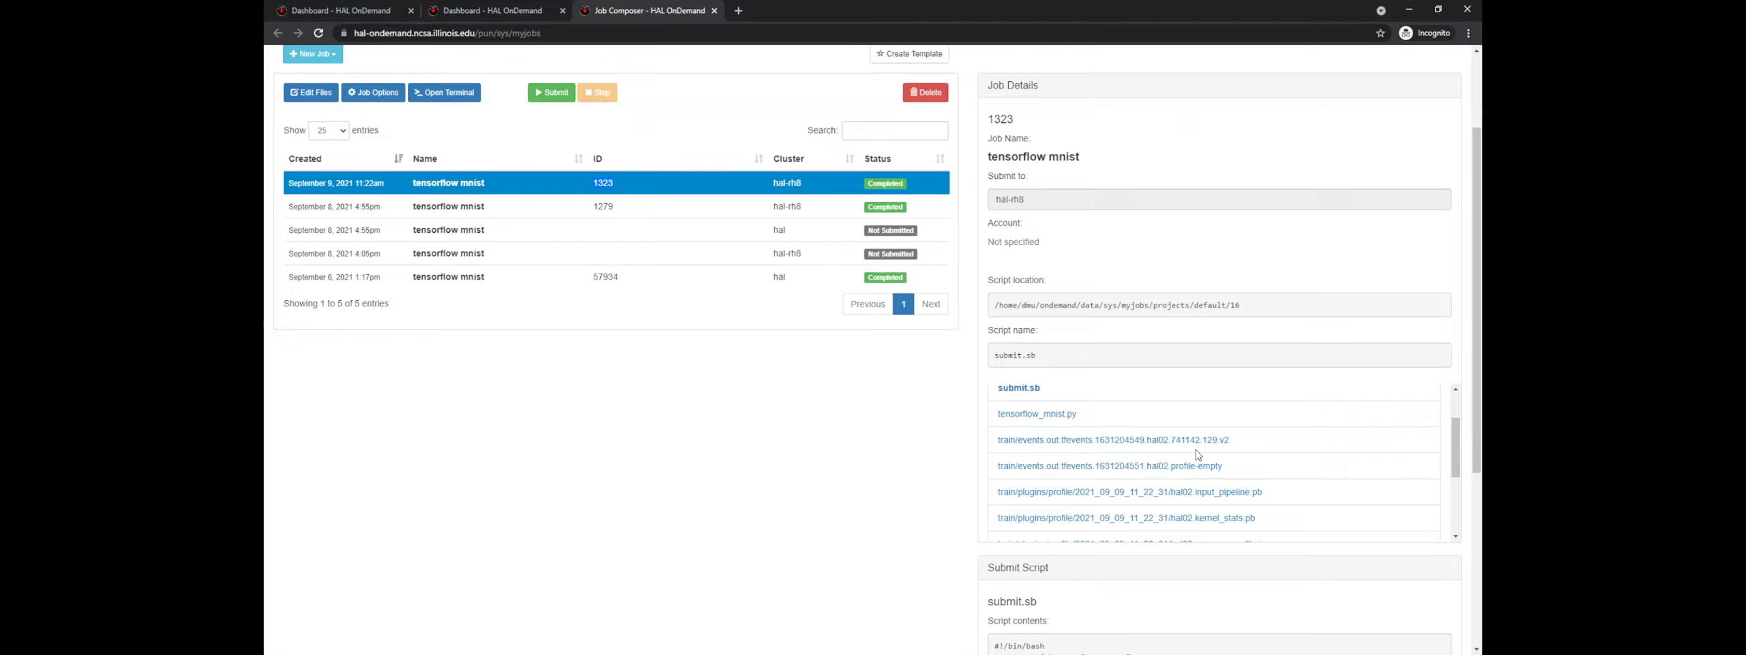
# Copy the script location path from the selected tensorflow mnist job's details
pyautogui.doubleClick(1158, 306)
pyautogui.tripleClick(1158, 306)
pyautogui.hotkey('ctrl', 'c')
pyautogui.rightClick(1160, 308)
pyautogui.click(1182, 317)
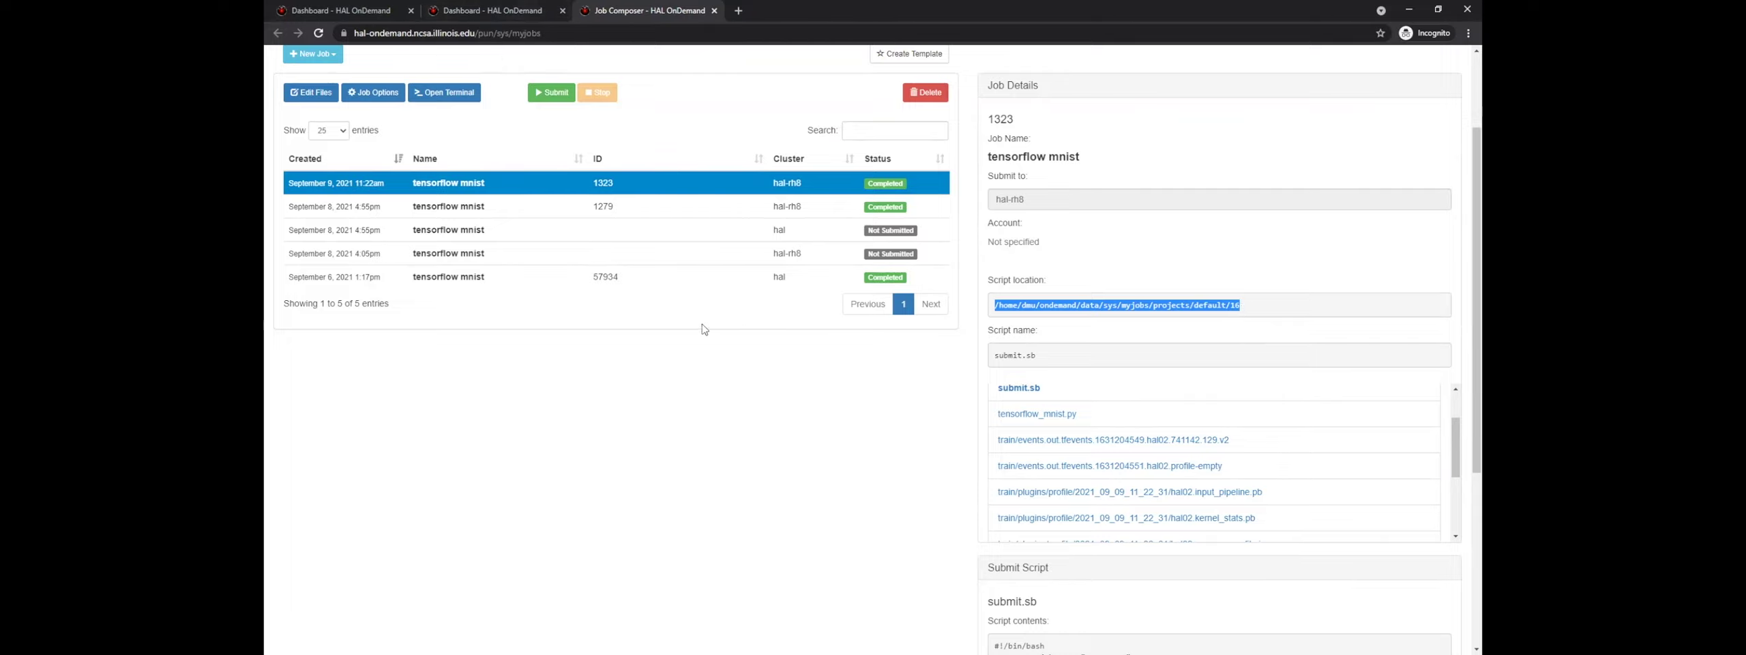
# Open the launch form for the TensorBoard on RedHat8 (NEW) interactive app
pyautogui.click(371, 15)
pyautogui.scroll(2, 1152, 238)
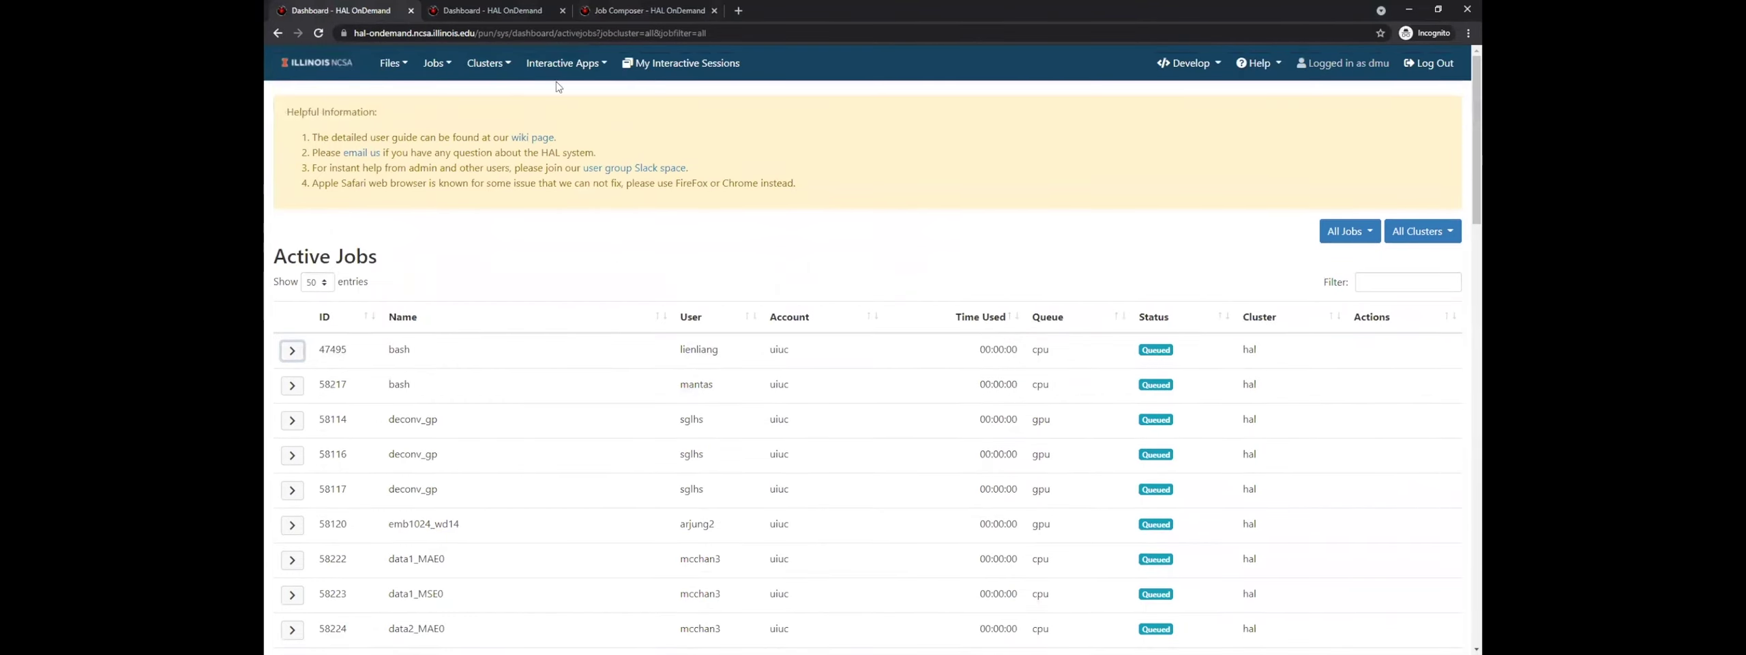
pyautogui.click(601, 68)
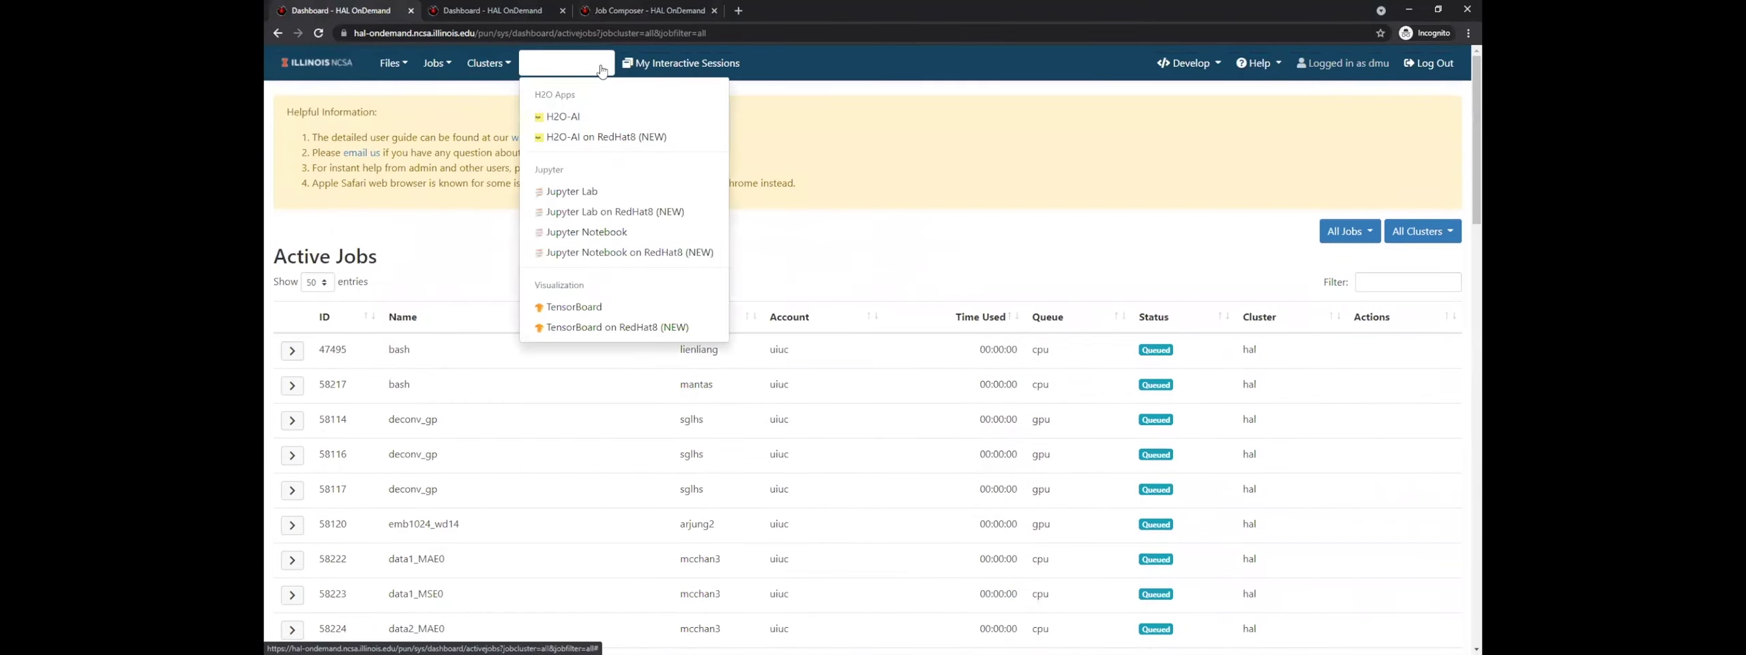
pyautogui.click(596, 328)
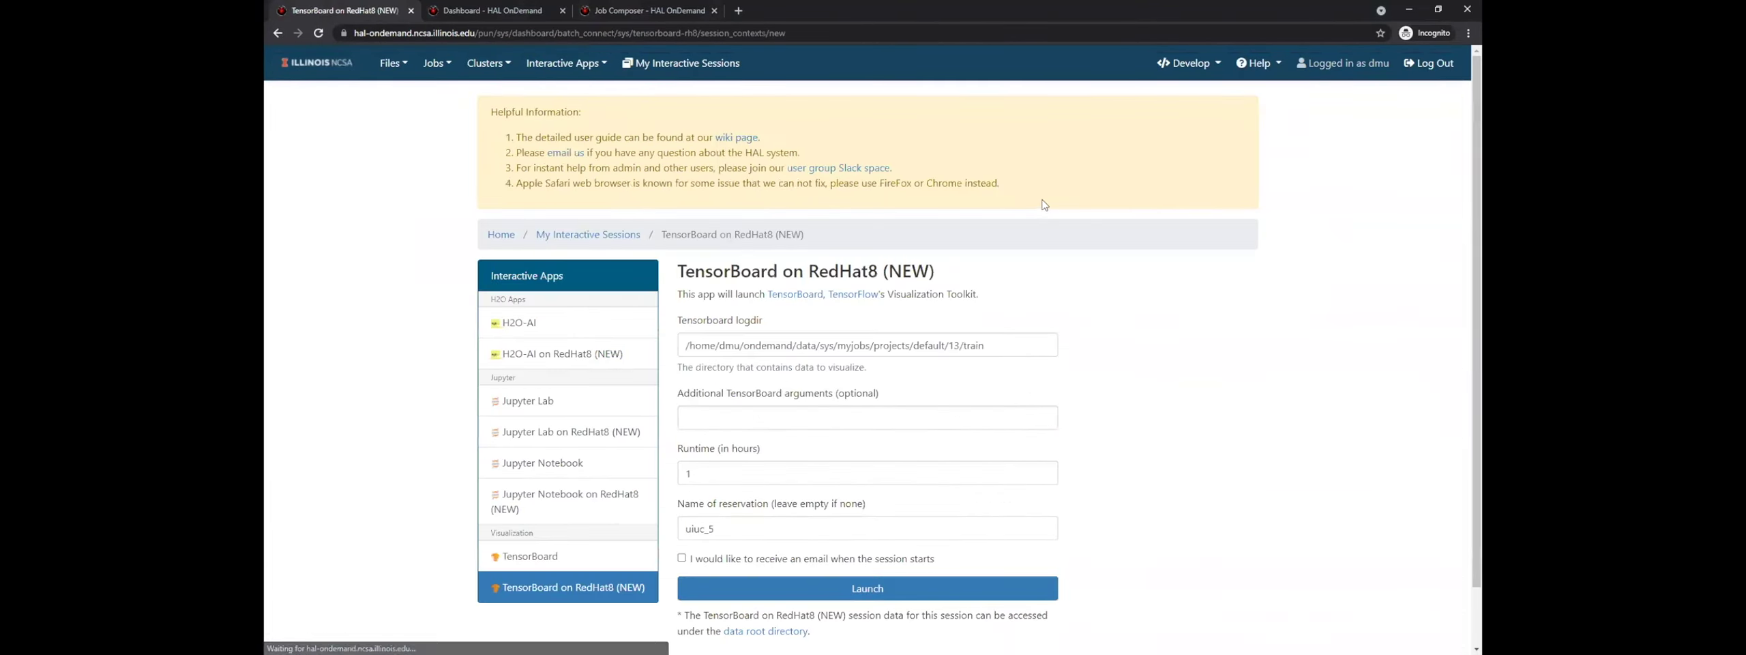
# Clear the reservation name and set the Tensorboard logdir to the copied script location followed by /train
pyautogui.tripleClick(1014, 344)
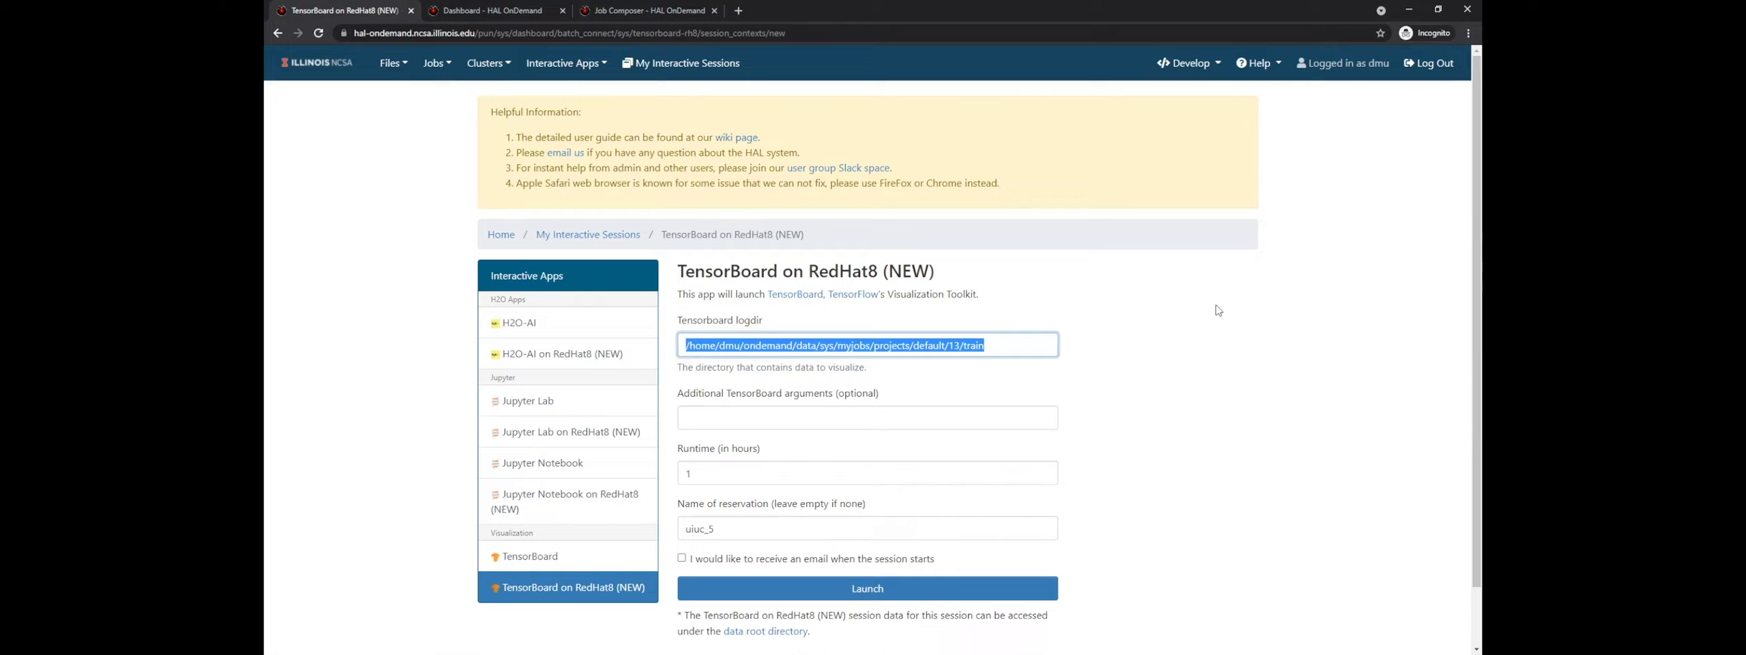
pyautogui.moveTo(772, 523); pyautogui.dragTo(631, 529)
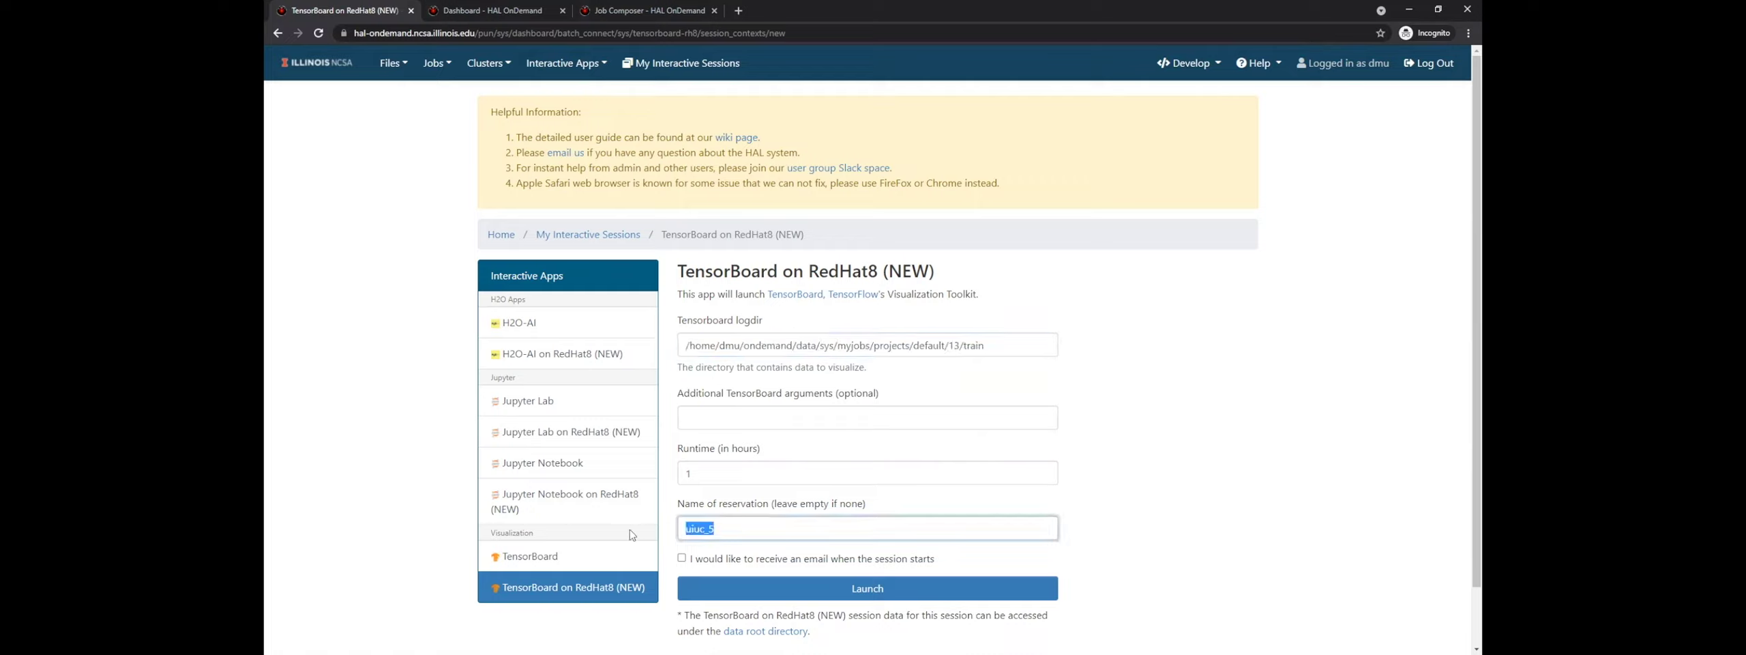
pyautogui.press('BackSpace')
pyautogui.moveTo(1001, 349); pyautogui.dragTo(515, 350)
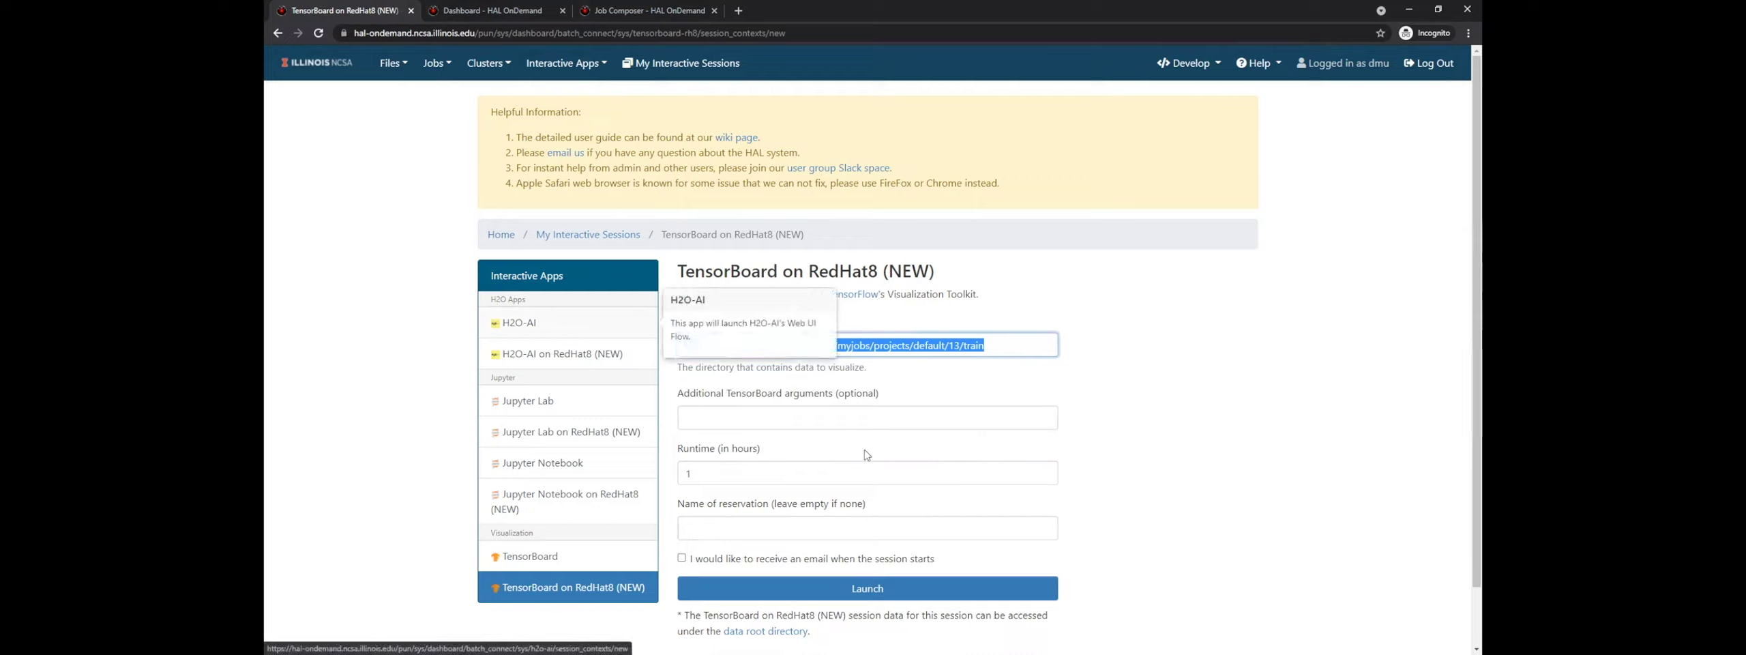
pyautogui.hotkey('ctrl', 'v')
pyautogui.write('/')
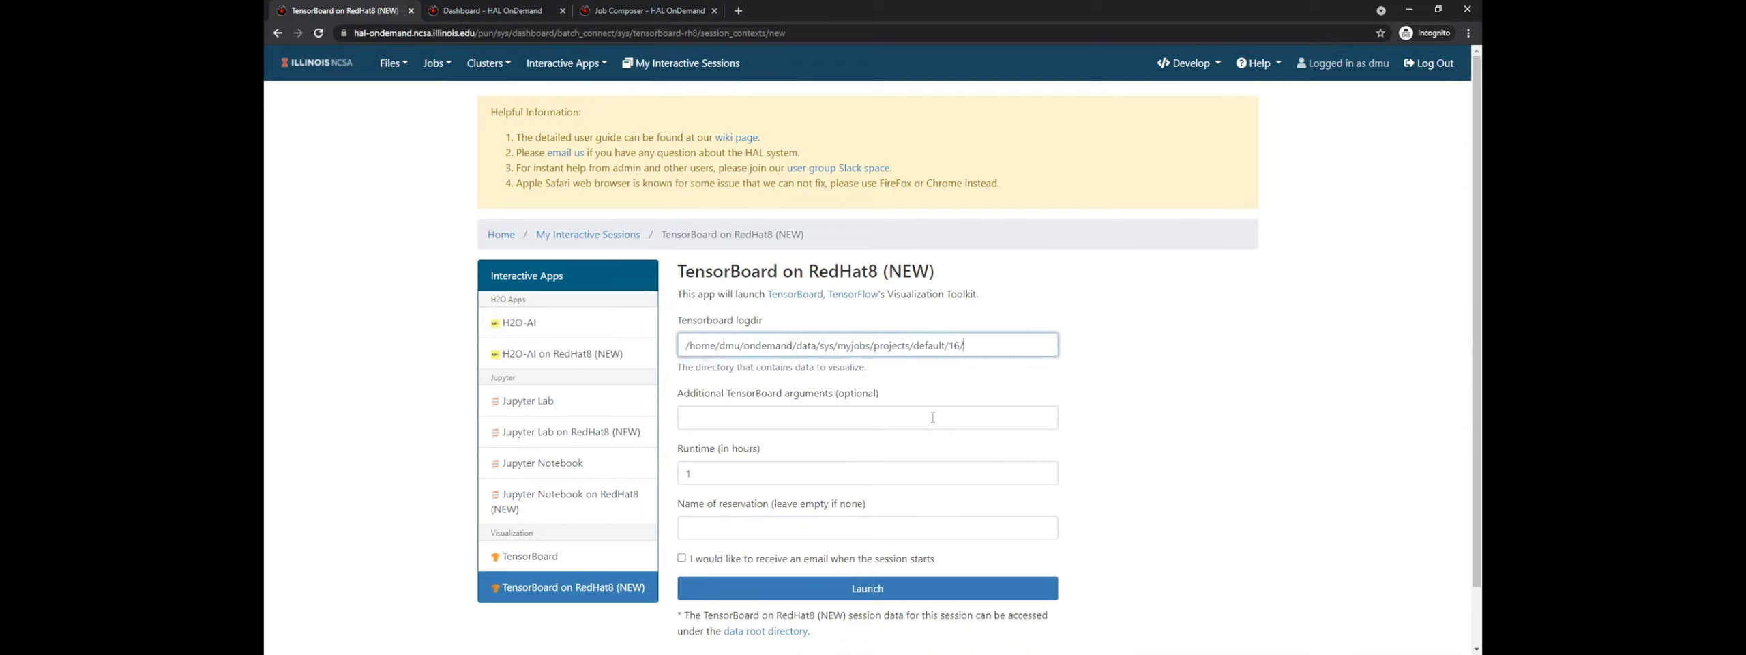
pyautogui.write('trIN')
# Compare folder number 16 in the logdir with the job's script location and train files in Job Composer
pyautogui.doubleClick(957, 346)
pyautogui.click(507, 9)
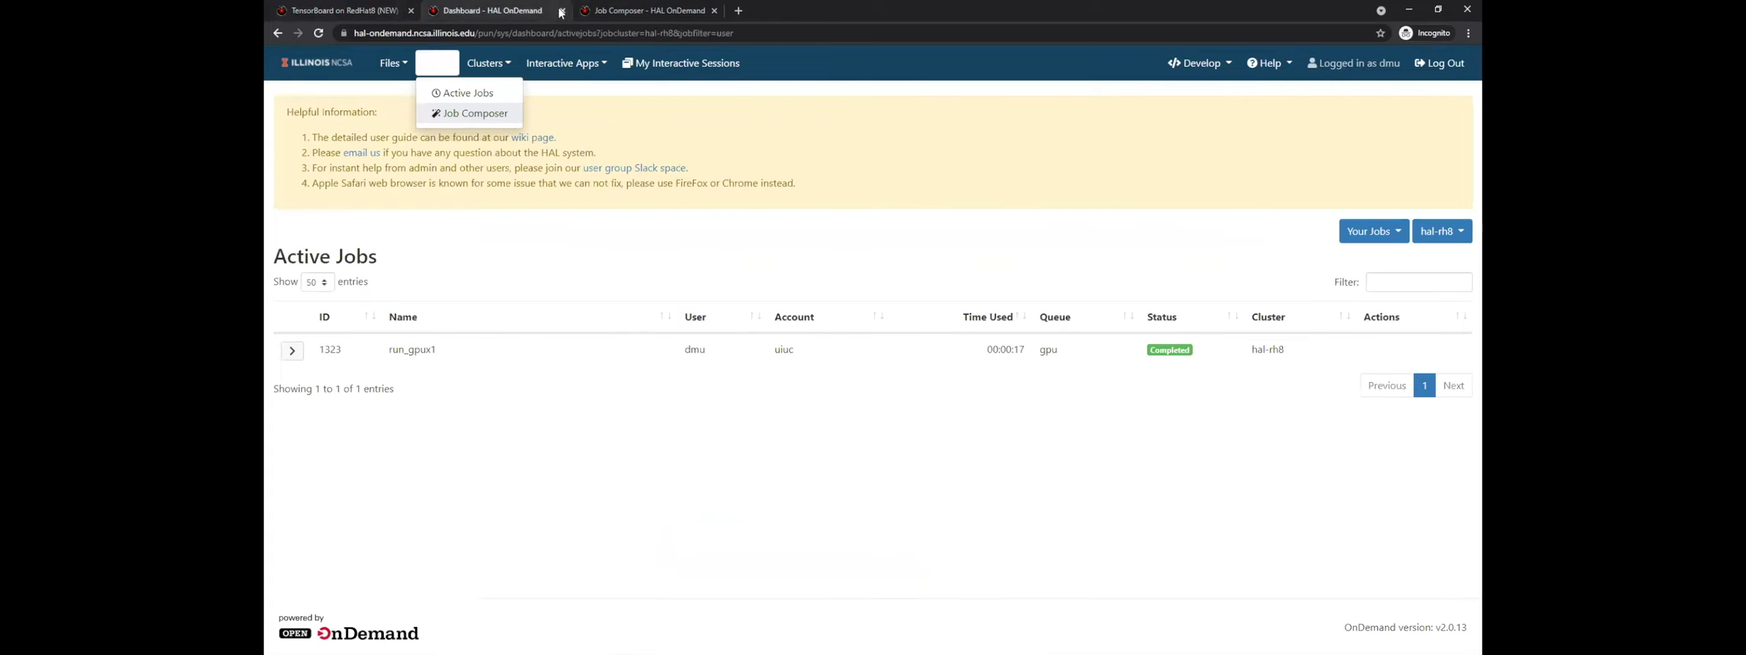
pyautogui.click(614, 10)
pyautogui.click(1235, 303)
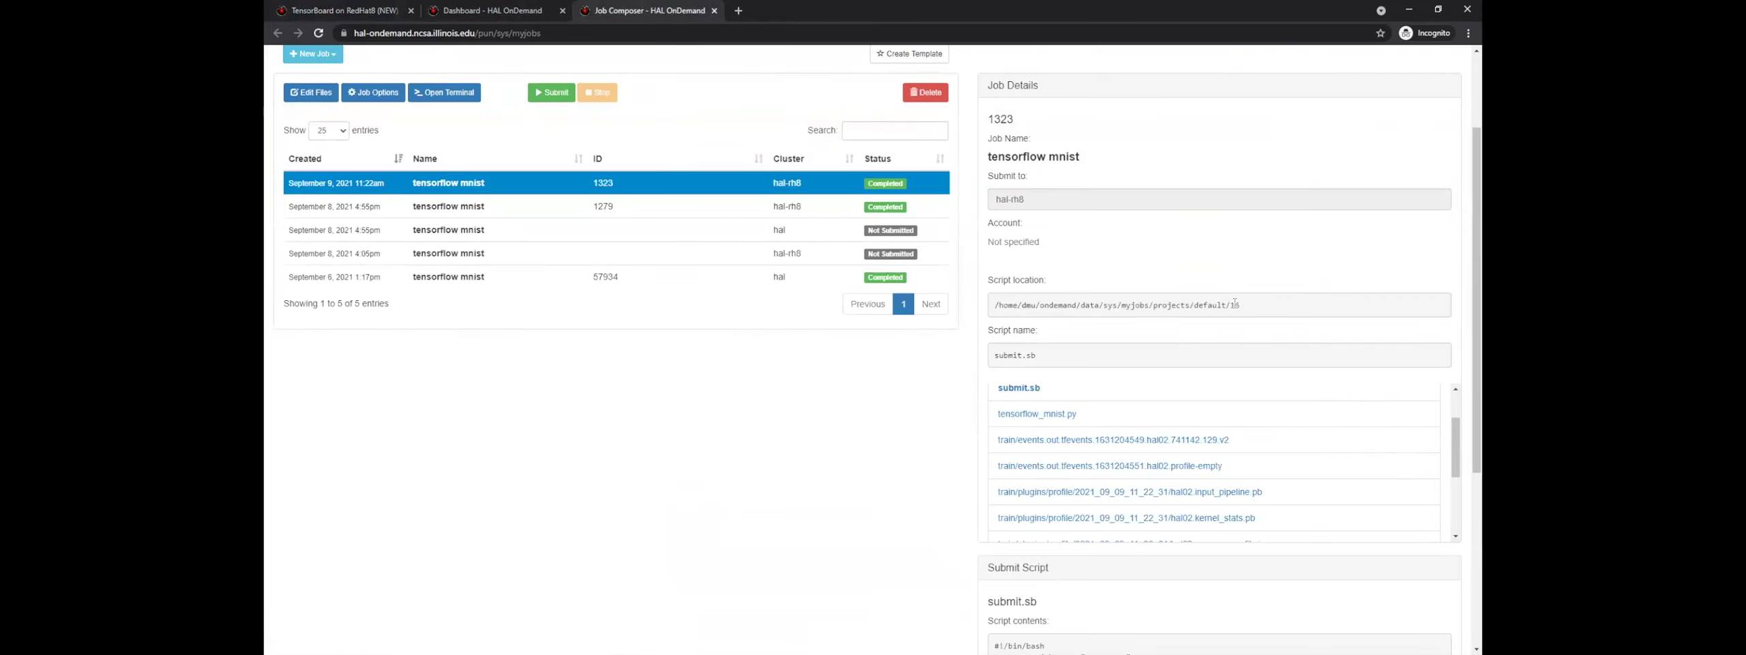
pyautogui.tripleClick(1235, 304)
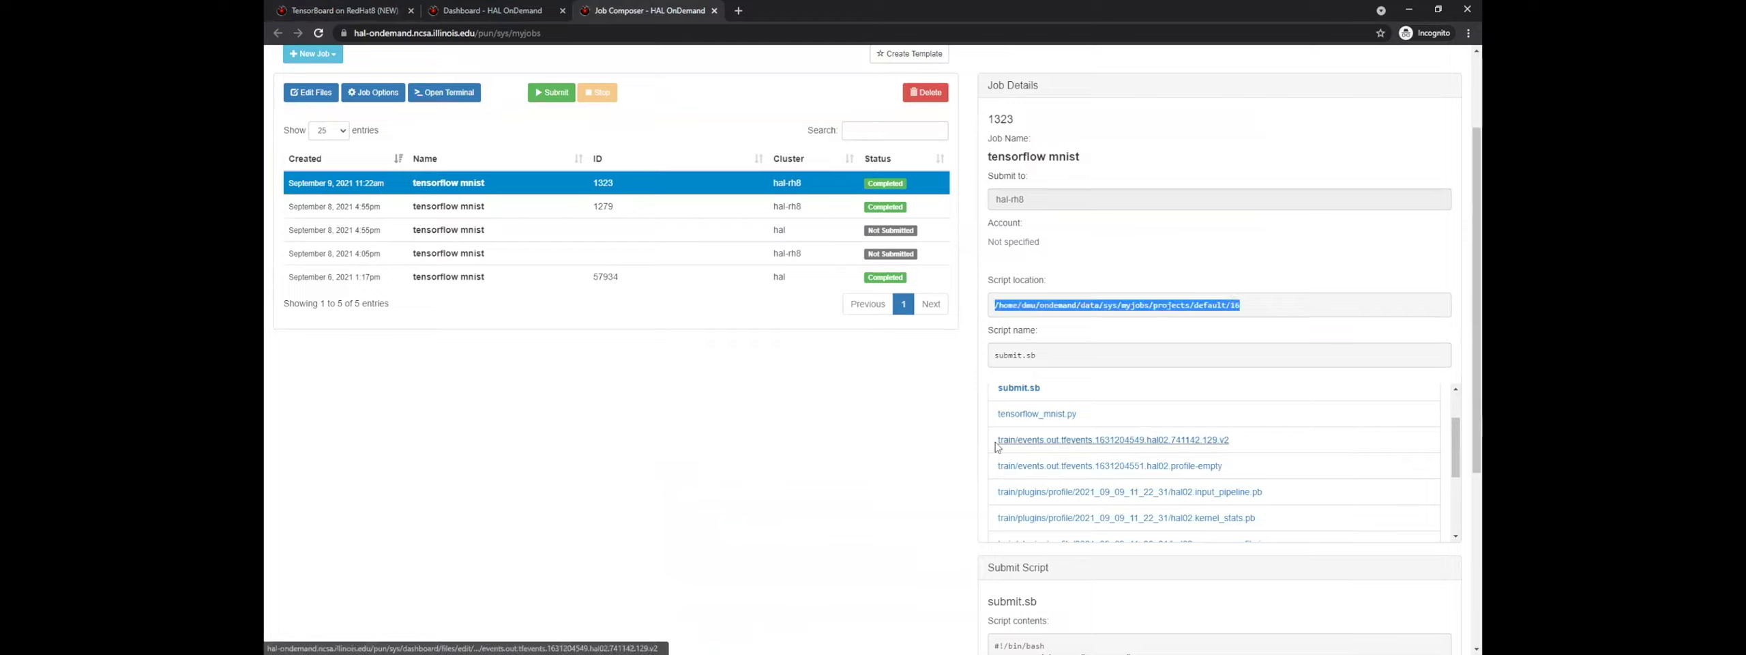
pyautogui.click(448, 11)
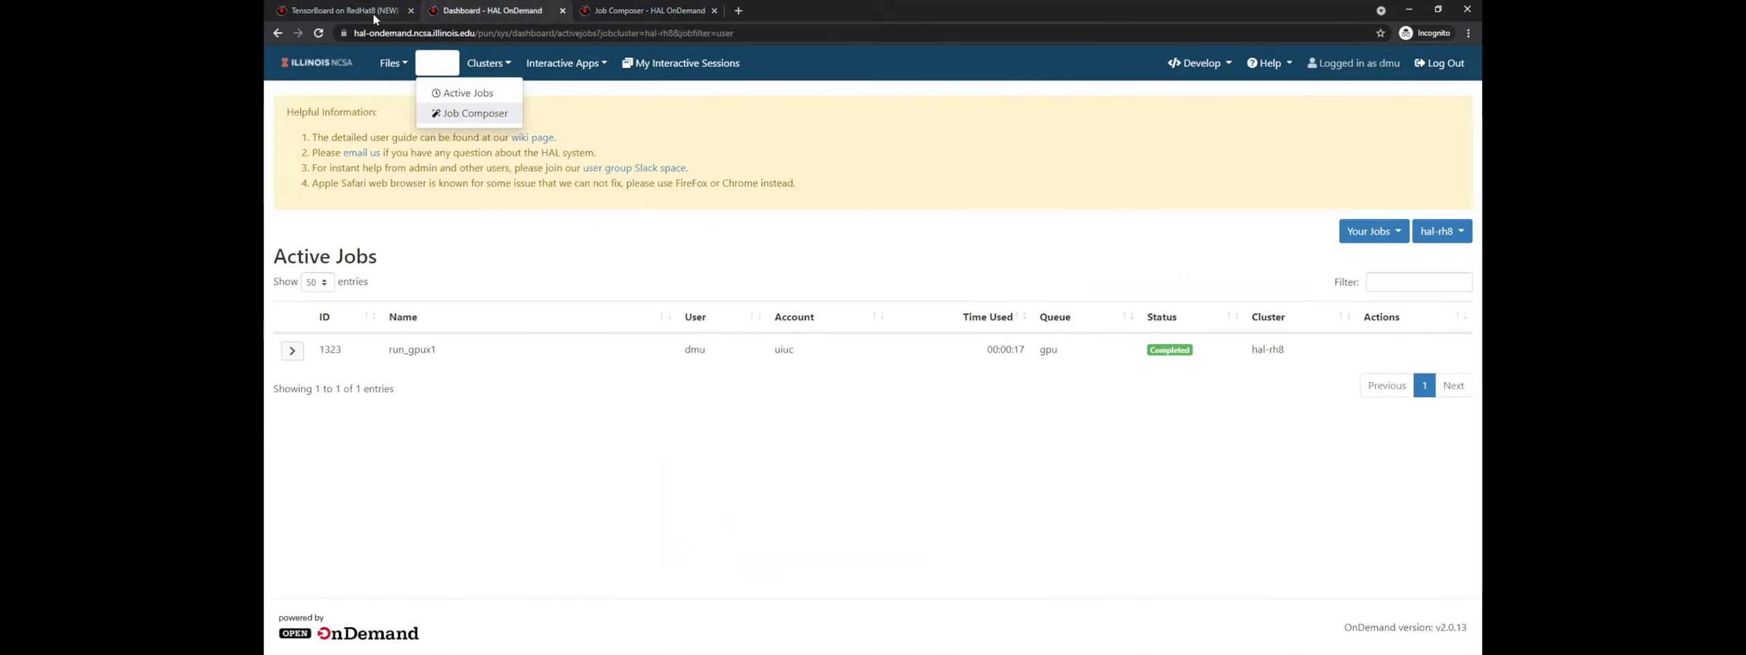
# Launch the TensorBoard on RedHat8 (NEW) session and connect to it once it is running
pyautogui.click(374, 17)
pyautogui.scroll(-1, 816, 447)
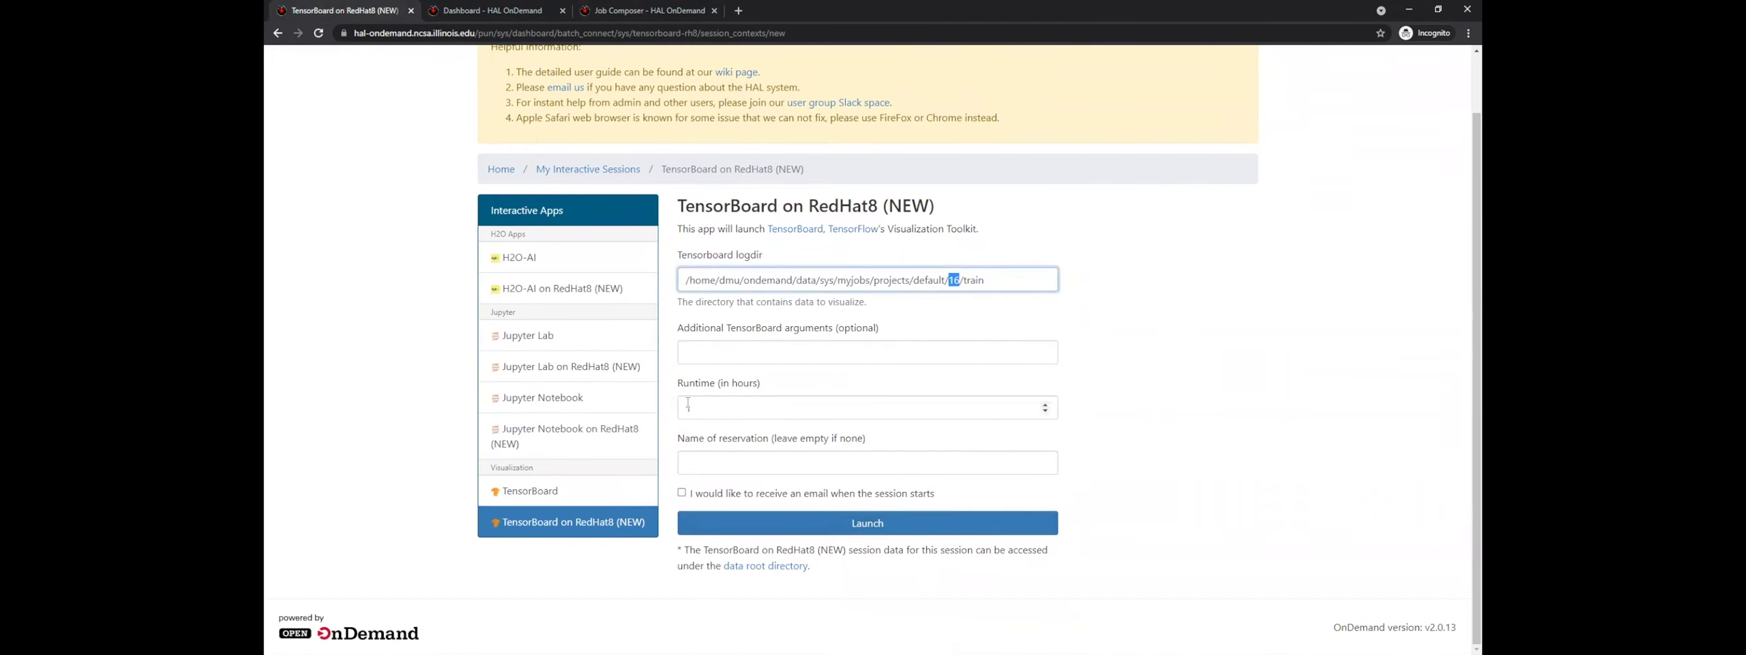
pyautogui.click(719, 524)
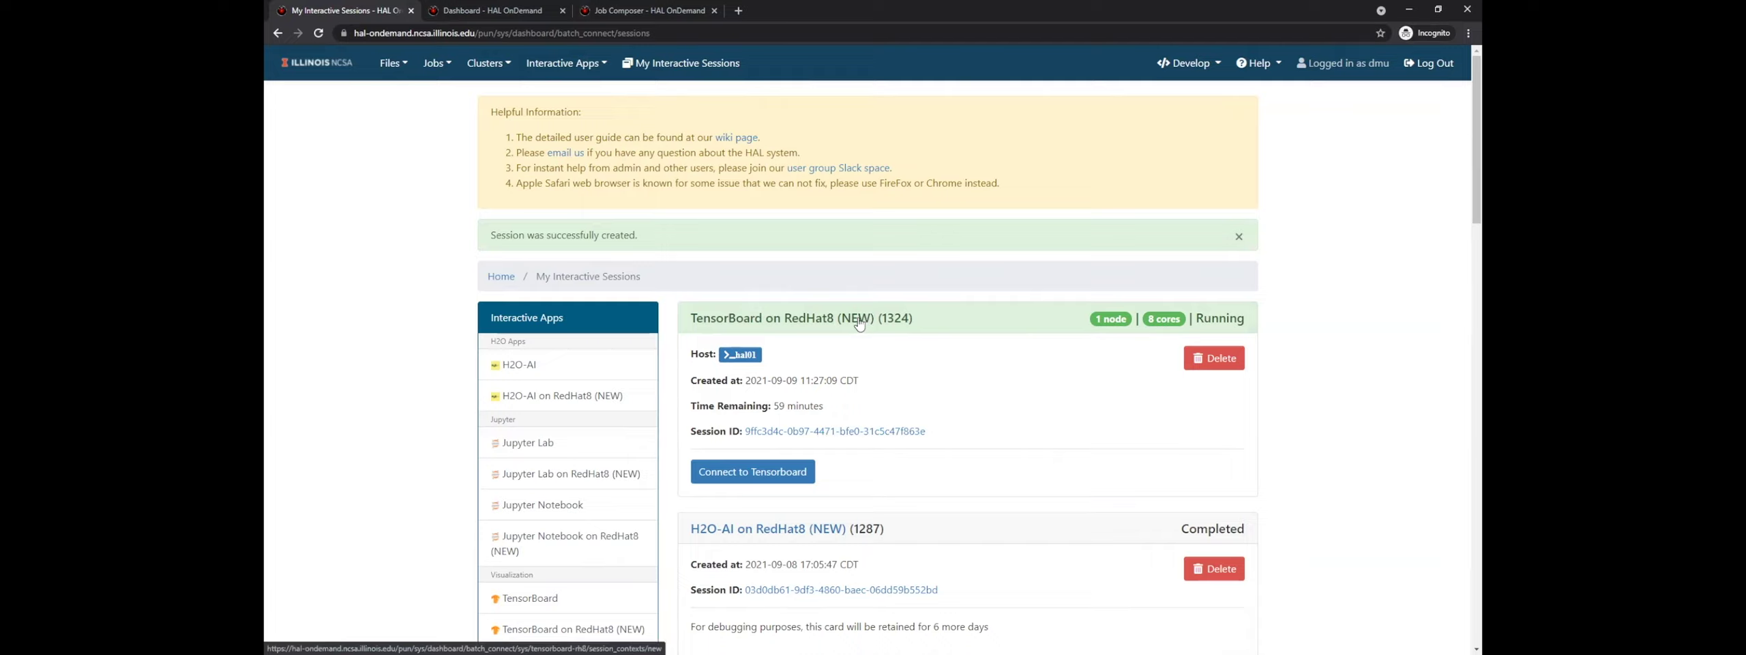
pyautogui.doubleClick(1213, 322)
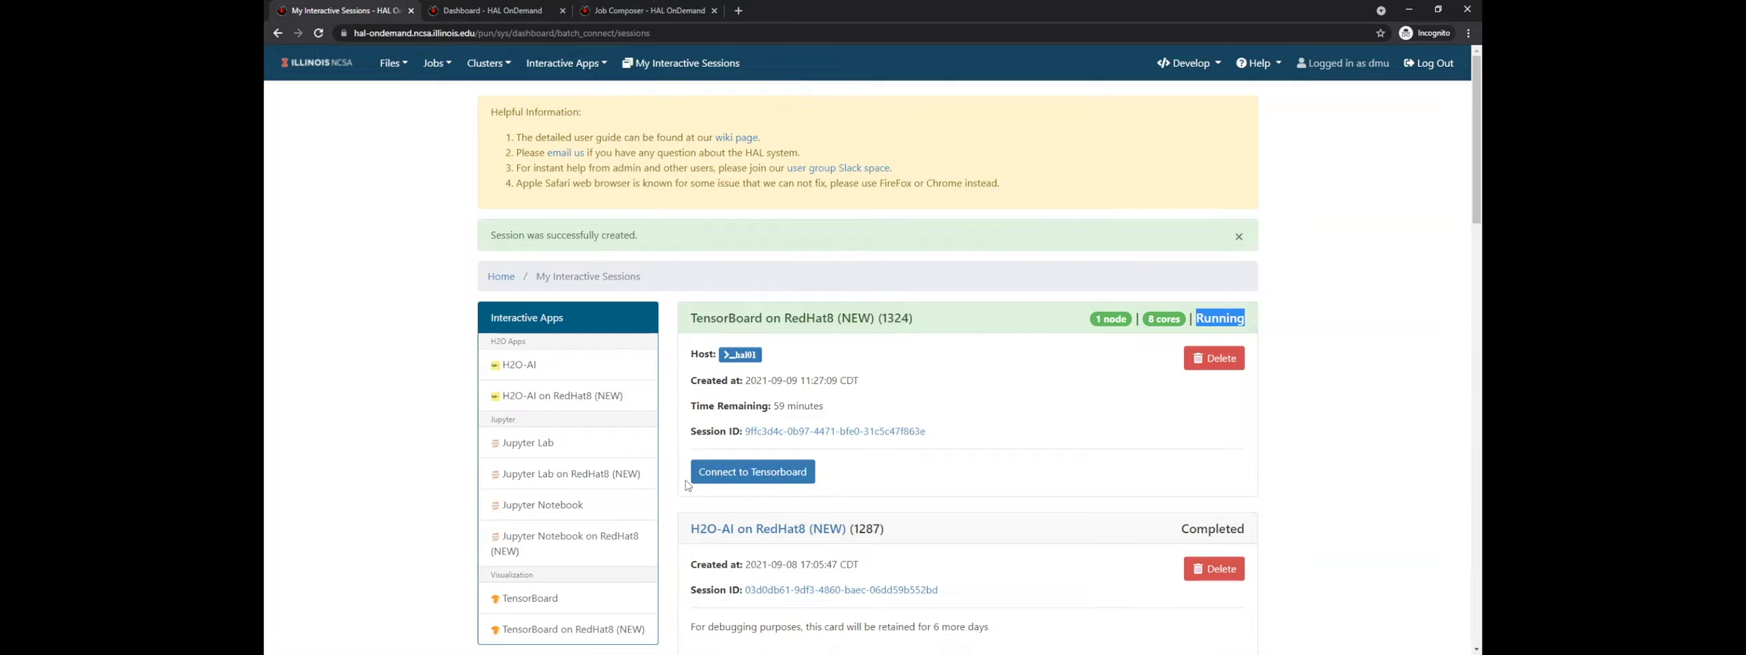
pyautogui.click(753, 475)
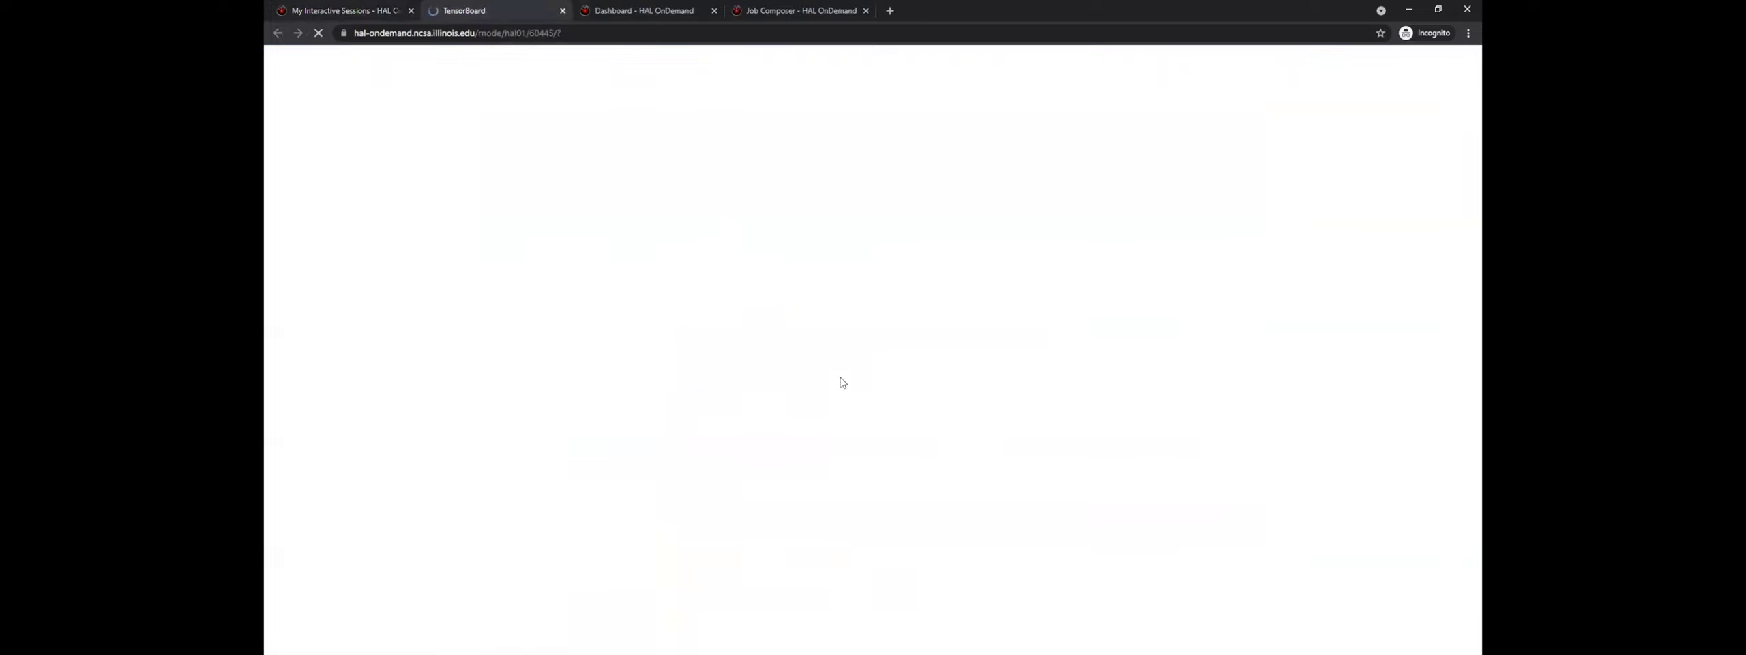
# Enlarge the epoch_accuracy chart, toggle its log-scale vertical axis, and return the chart to its small size
pyautogui.moveTo(683, 206)
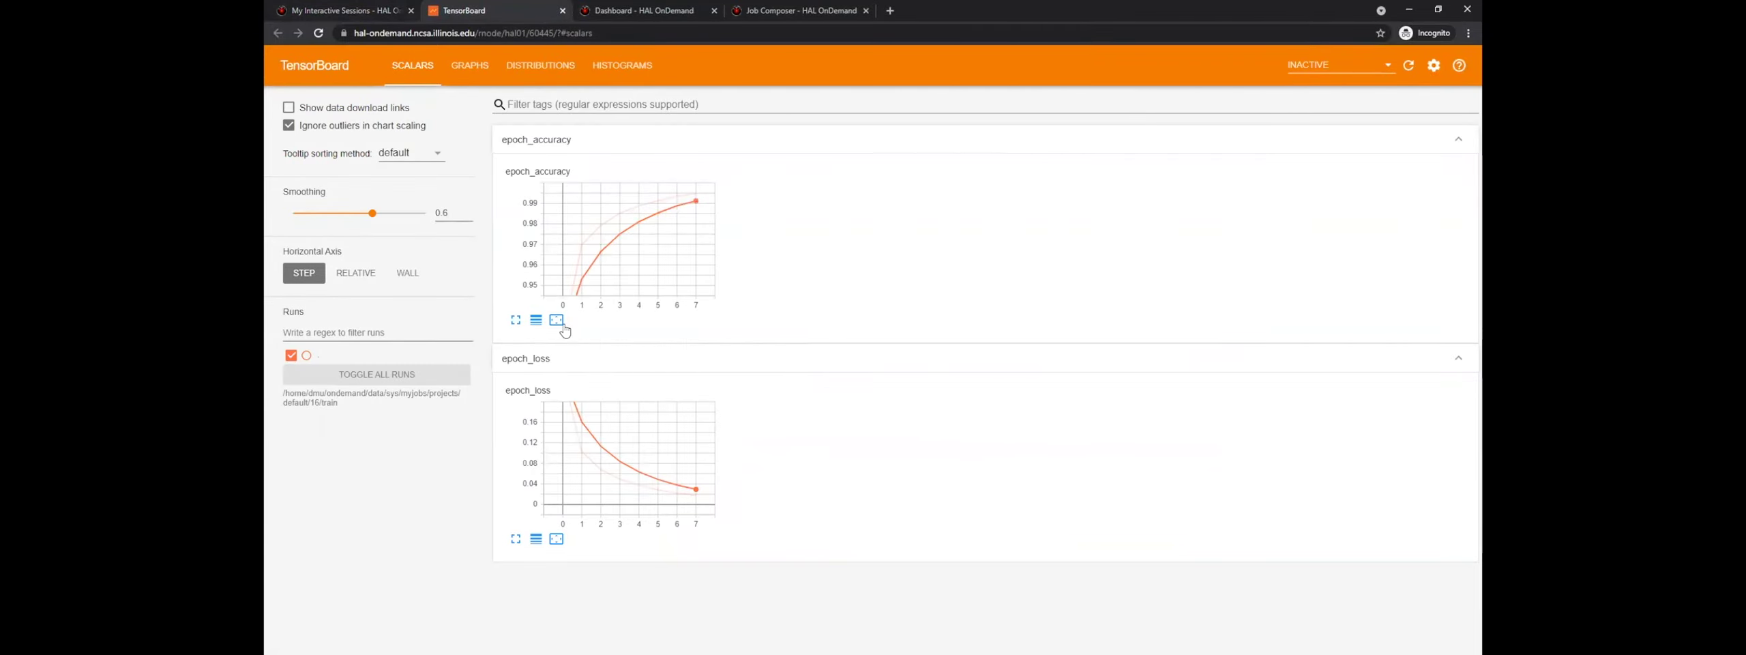
pyautogui.click(516, 320)
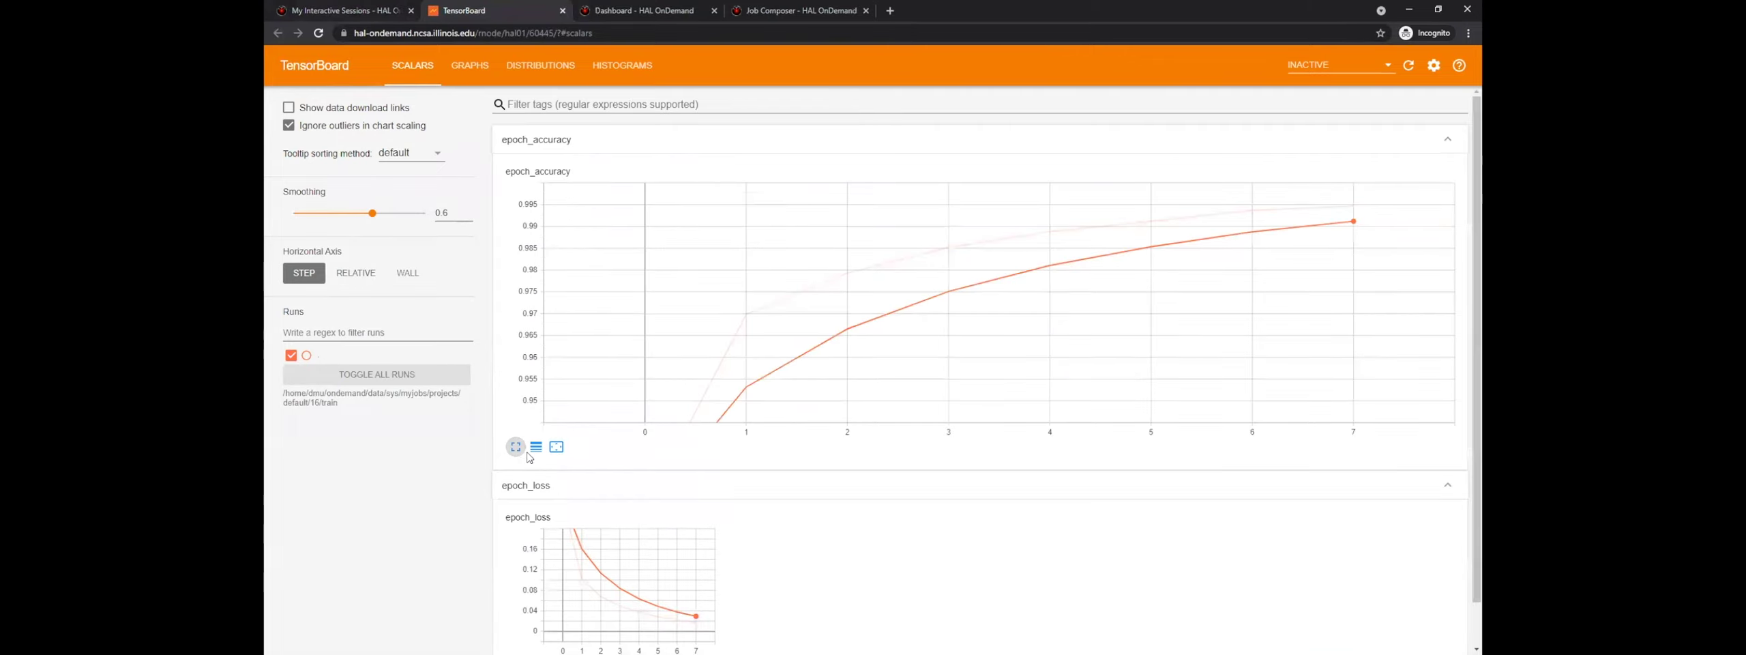
pyautogui.click(537, 447)
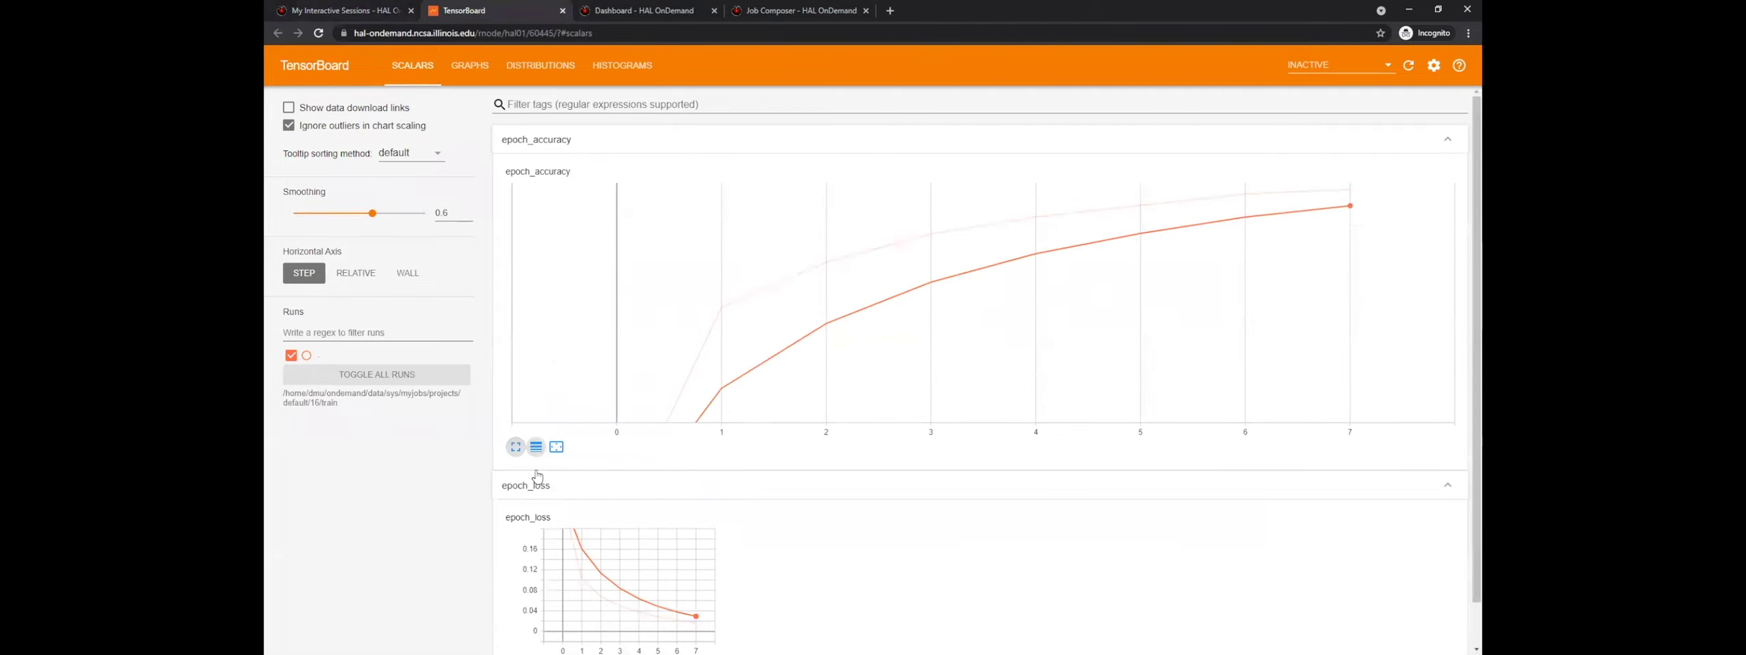
pyautogui.click(515, 450)
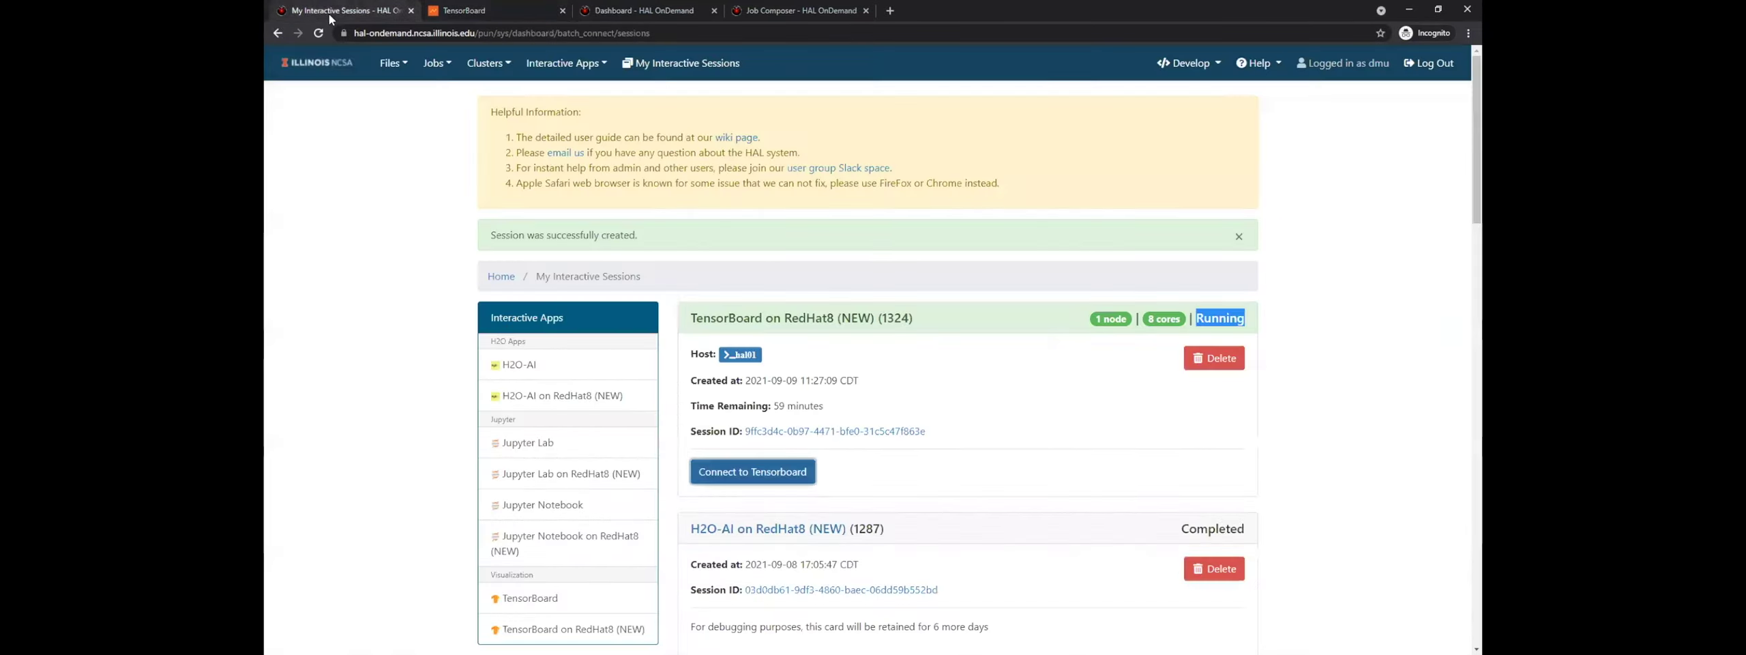
# Return to the interactive sessions page and display the list of available interactive apps
pyautogui.click(344, 10)
pyautogui.click(450, 69)
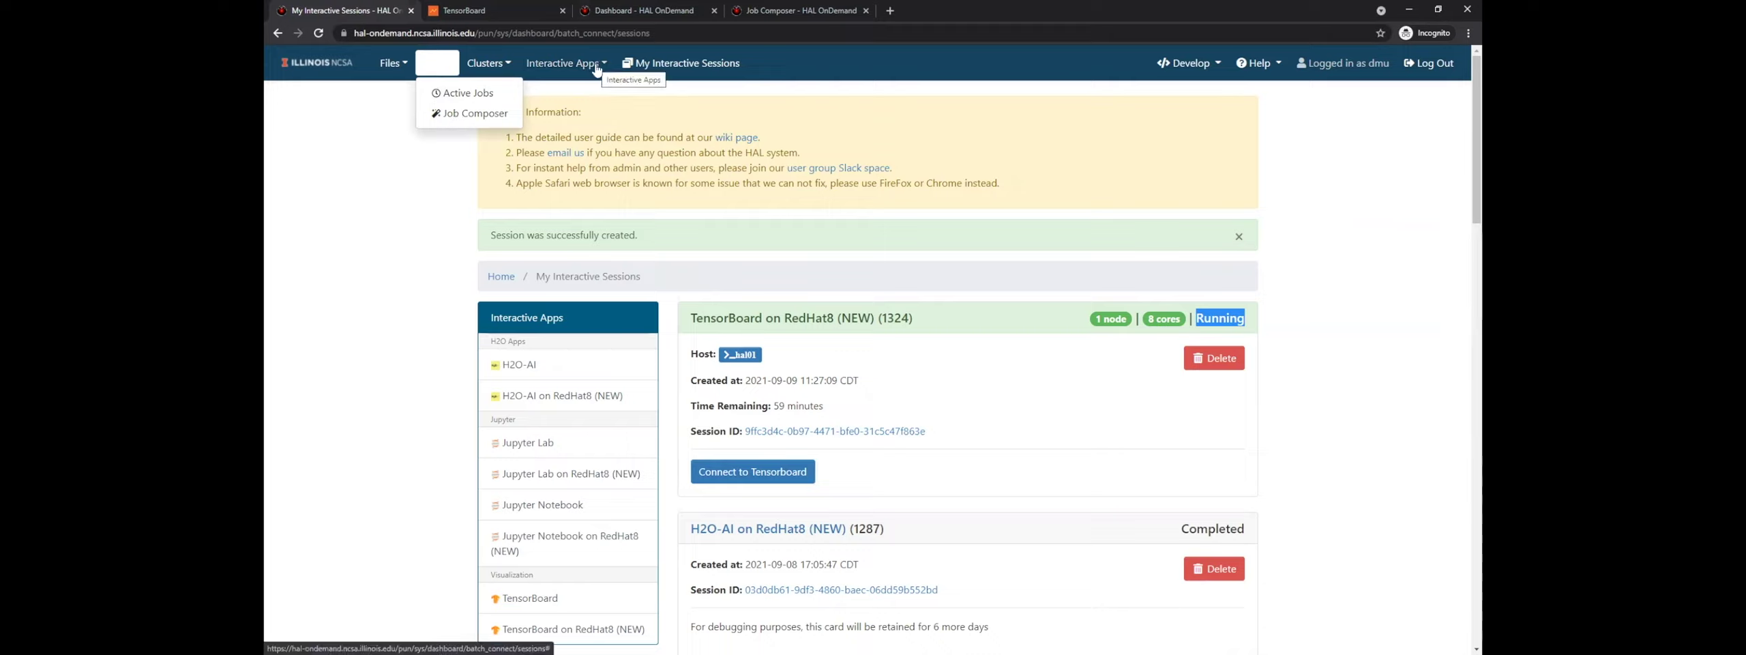
pyautogui.click(499, 68)
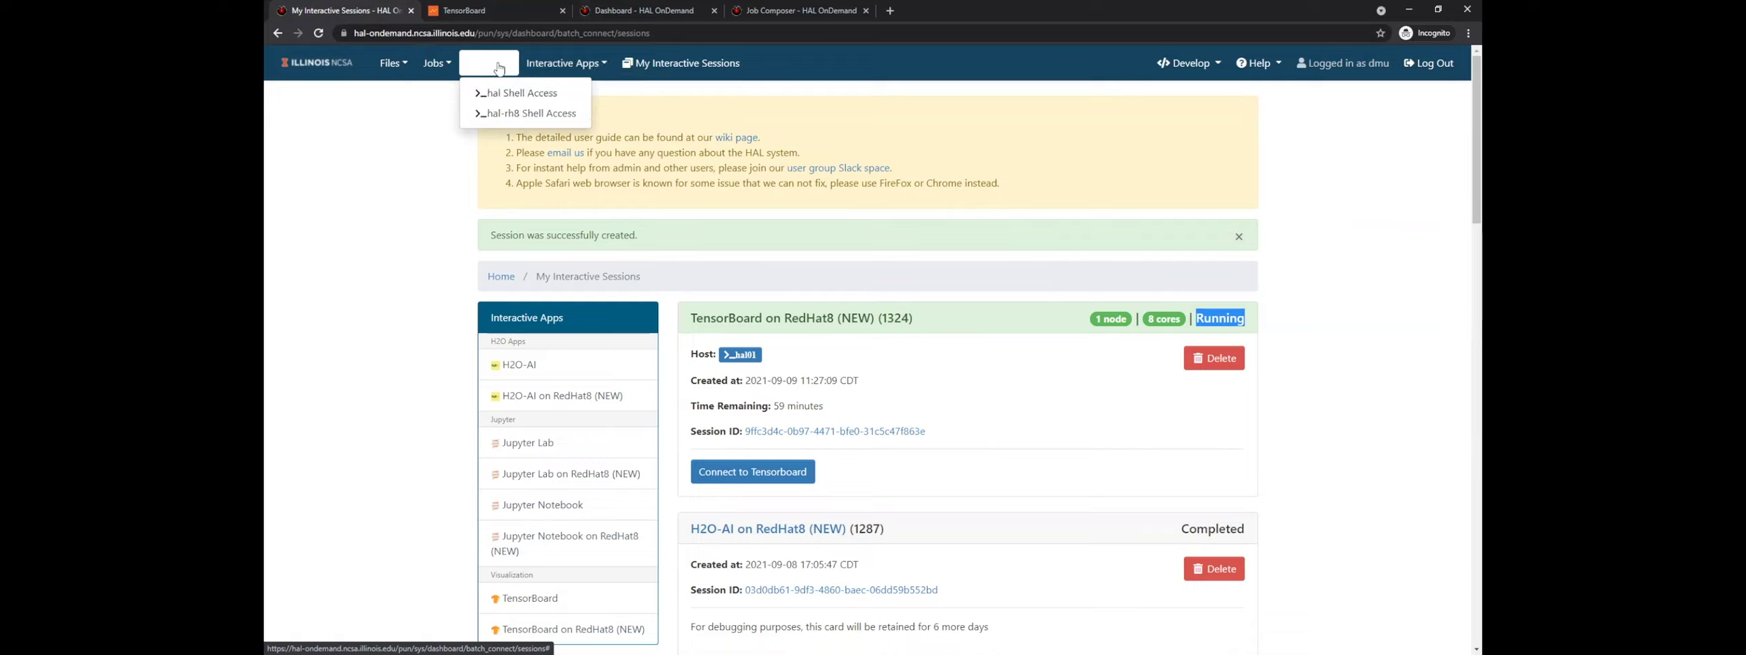
pyautogui.click(567, 67)
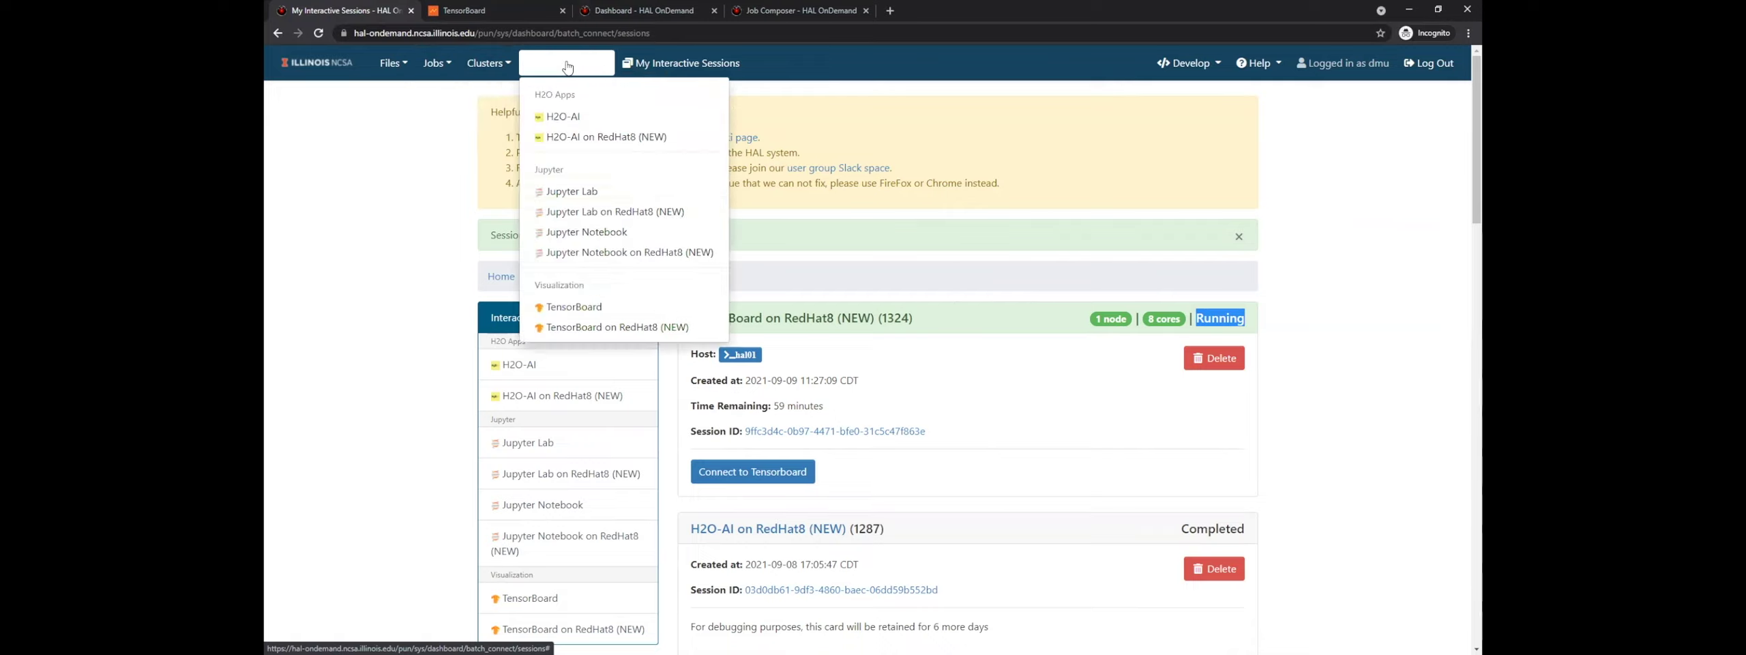